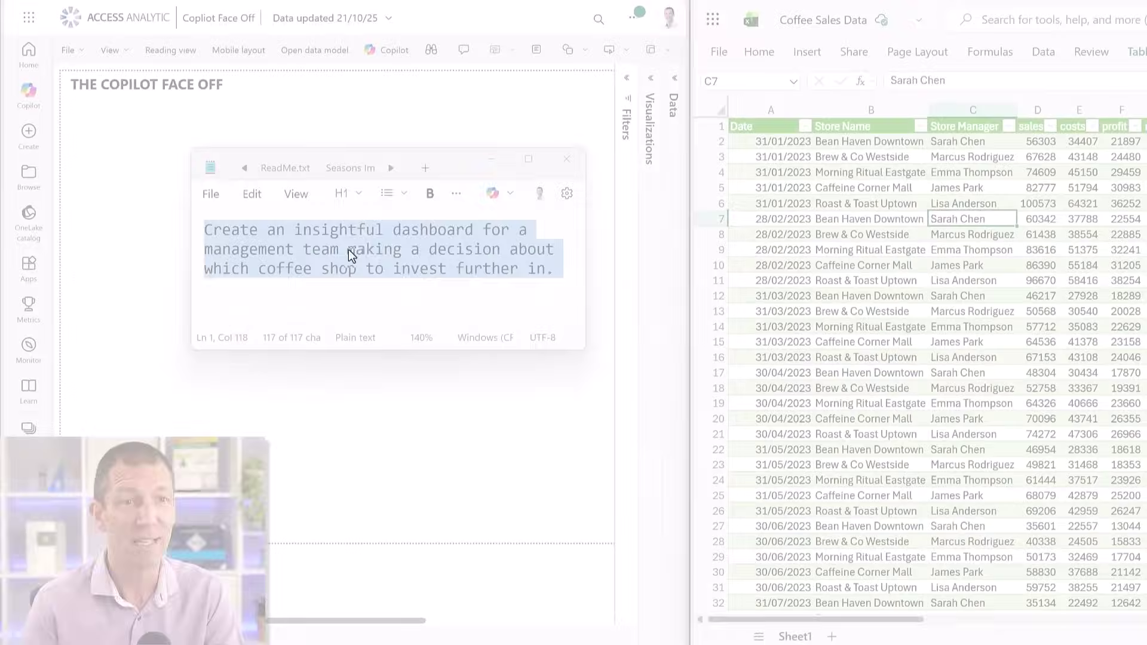
- Copy the coffee shop dashboard prompt from Notepad and paste it into Excel Labs Agent mode in the Coffee Sales Data workbook
{"action": "left_click", "coordinate": [234, 238]}
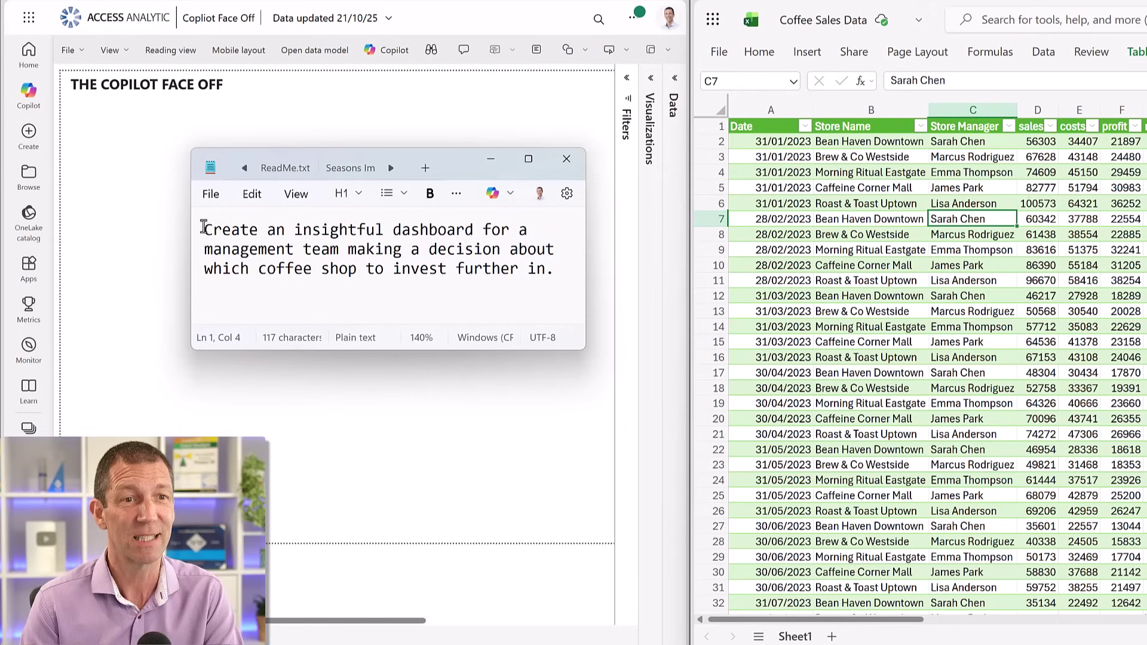
{"action": "left_click_drag", "start_coordinate": [204, 229], "coordinate": [545, 271]}
{"action": "key", "text": "ctrl+c"}
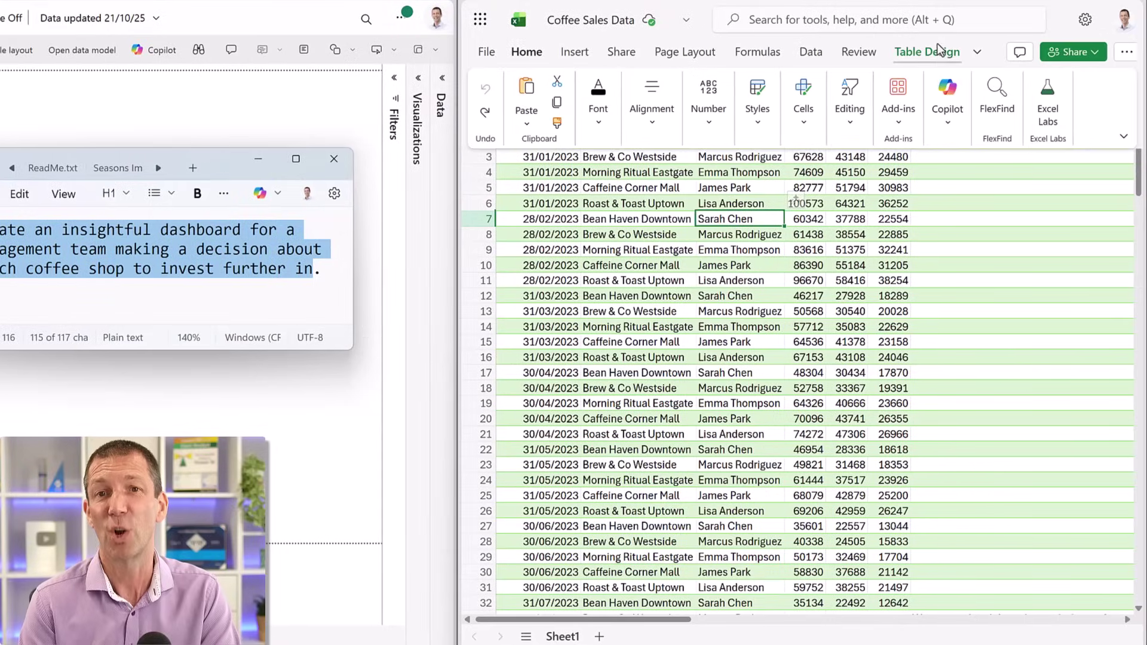
{"action": "left_click", "coordinate": [1050, 109]}
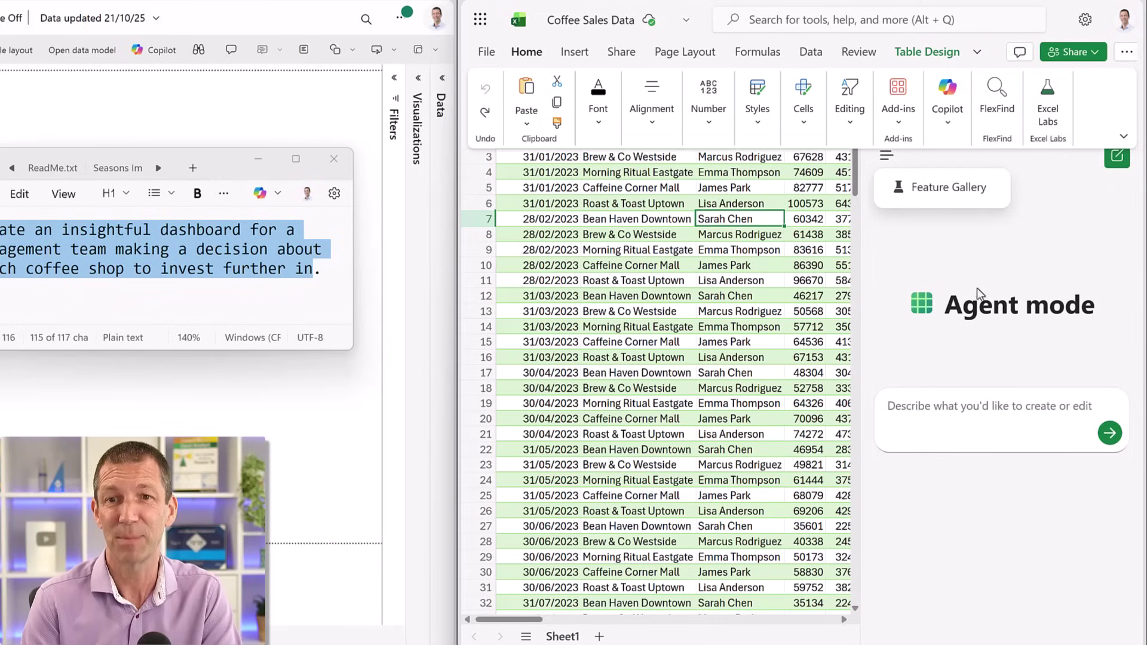
{"action": "left_click", "coordinate": [969, 421]}
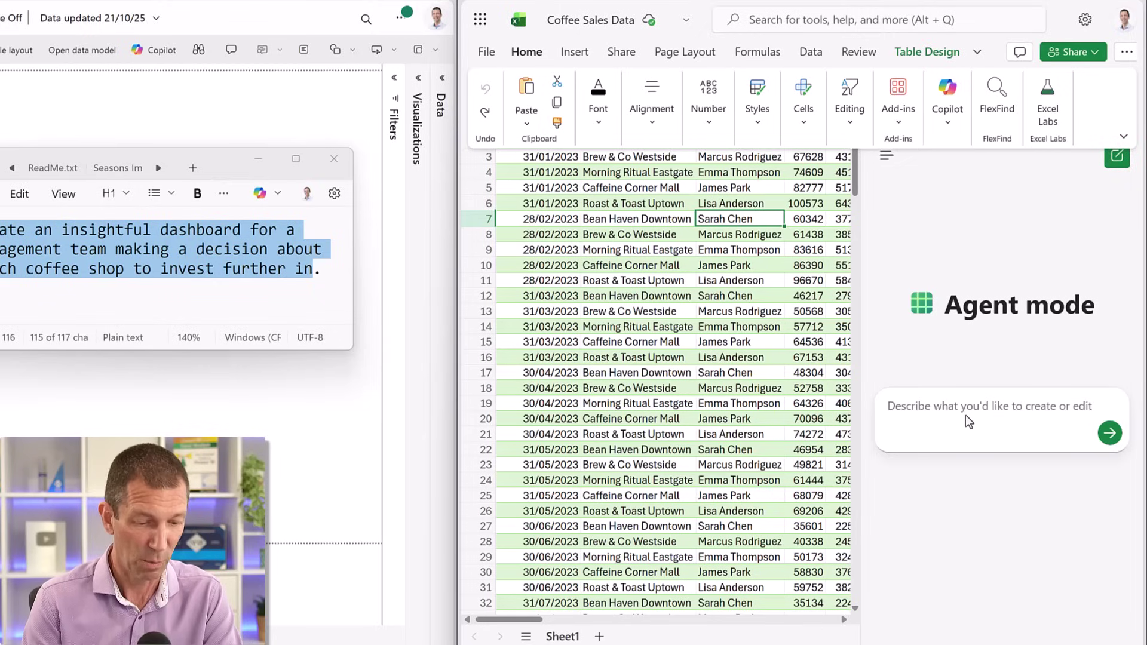
{"action": "key", "text": "ctrl+v"}
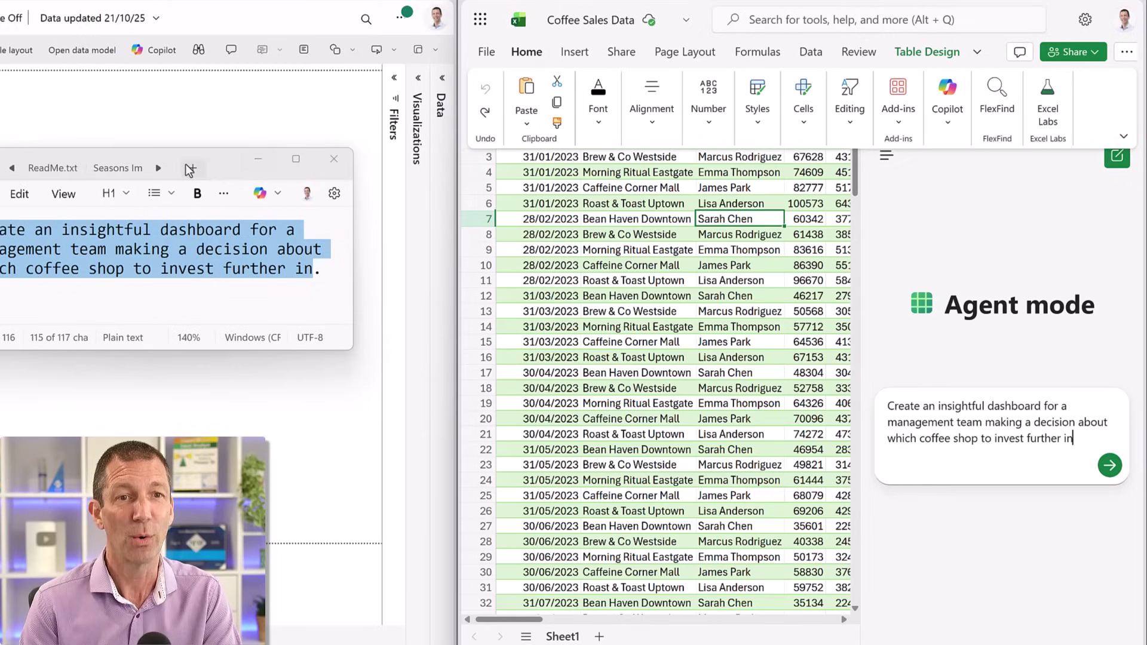
- Enter the copied dashboard prompt in Power BI's Copilot and submit it in both Excel Agent mode and Power BI
{"action": "left_click", "coordinate": [213, 118]}
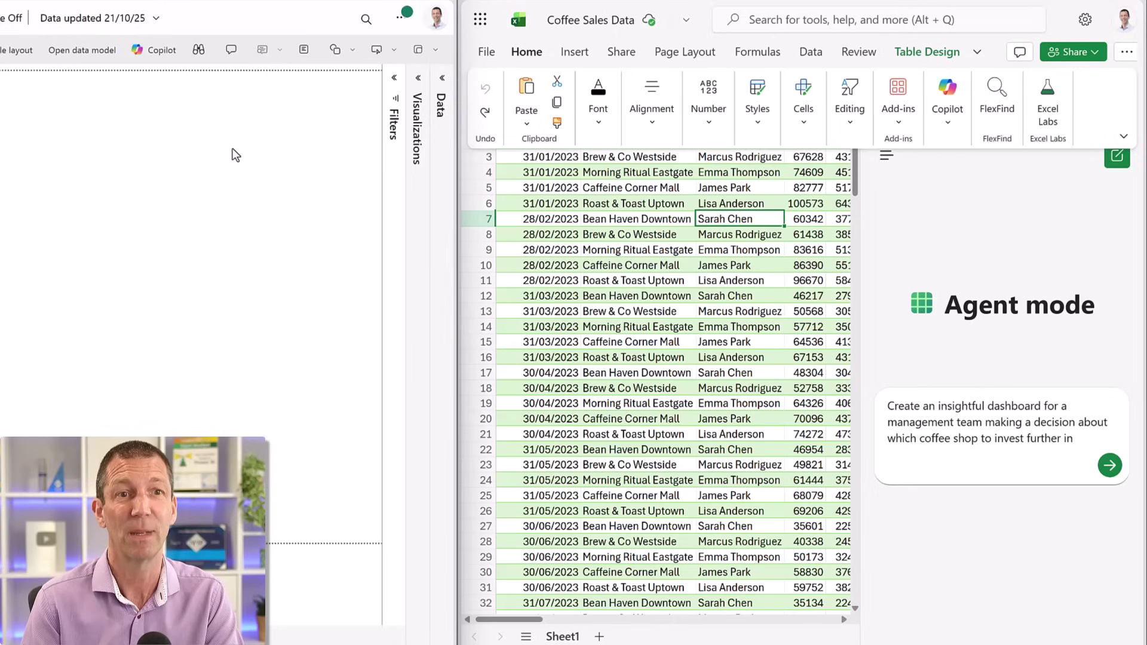
{"action": "left_click", "coordinate": [143, 54]}
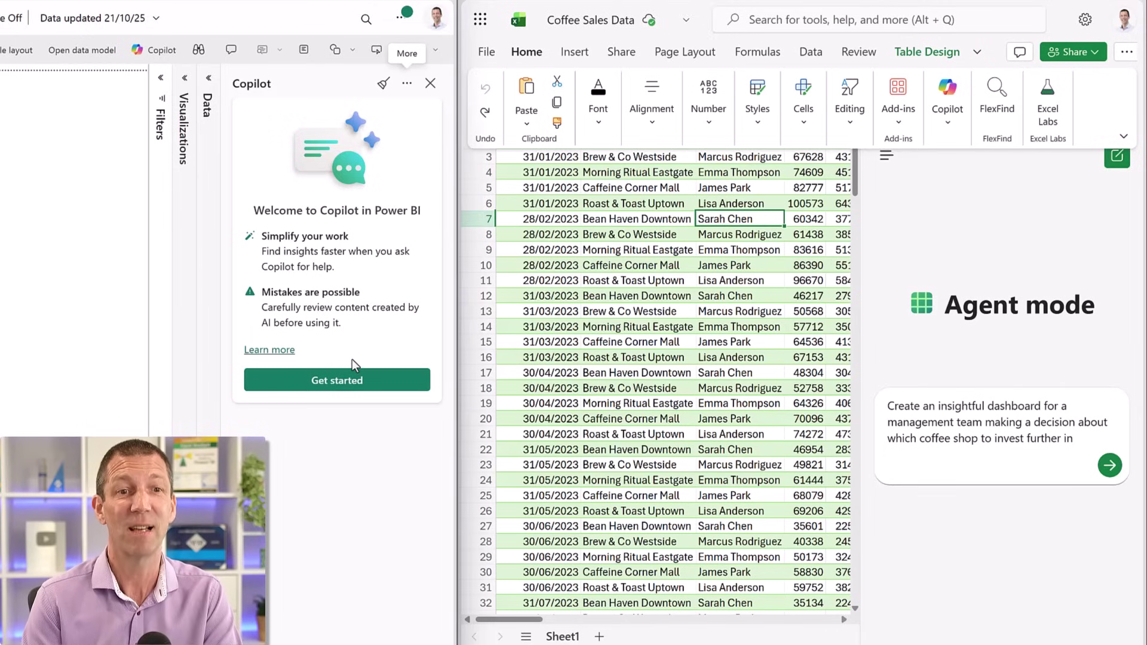
{"action": "left_click", "coordinate": [333, 390]}
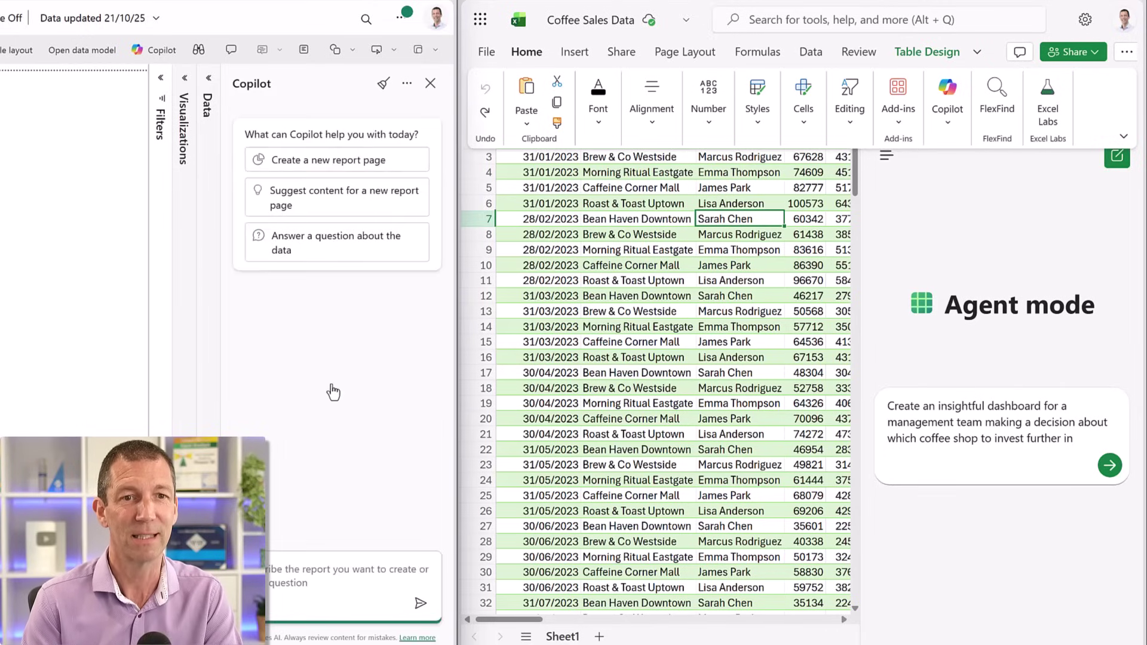
{"action": "left_click", "coordinate": [294, 570]}
{"action": "key", "text": "ctrl+v"}
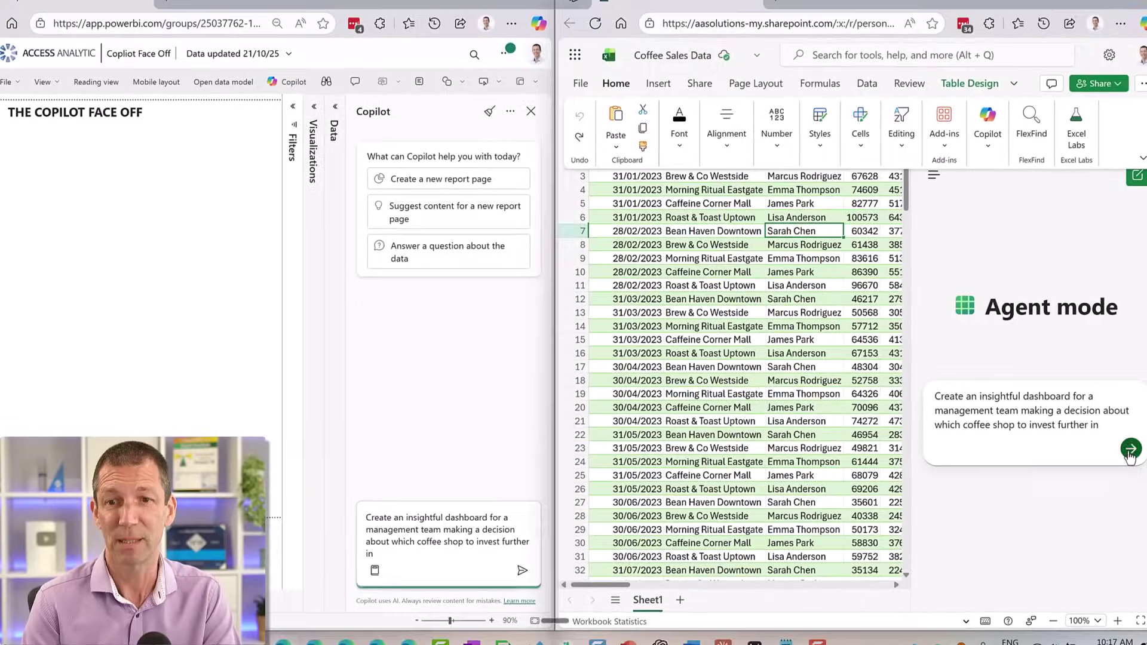
{"action": "left_click", "coordinate": [1120, 457]}
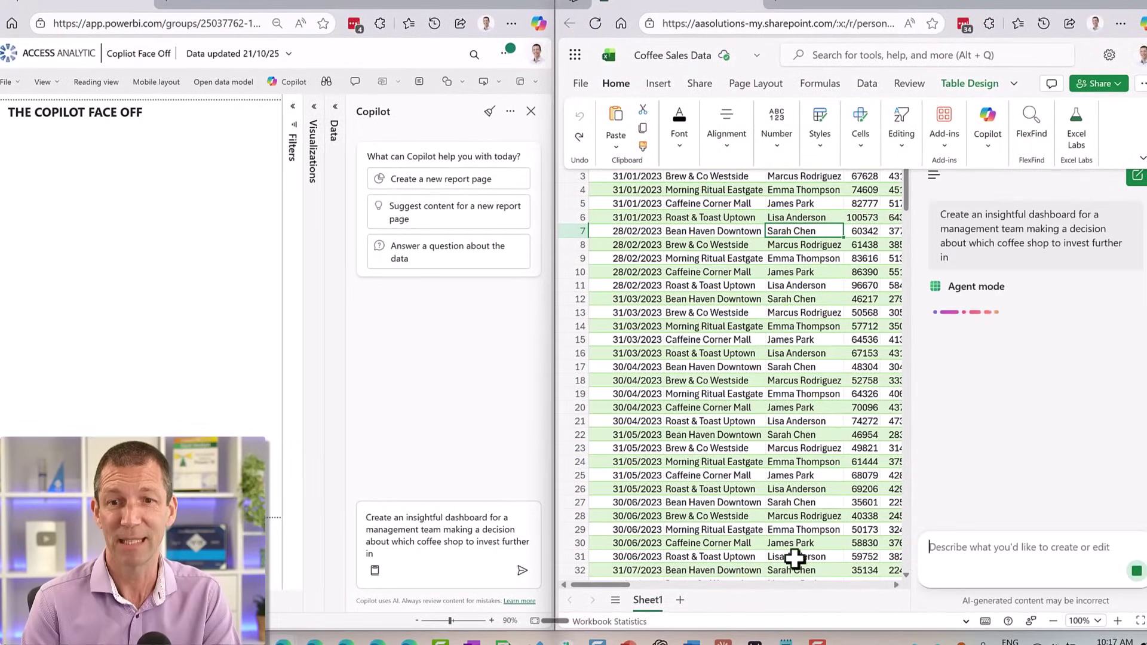
{"action": "left_click", "coordinate": [521, 575]}
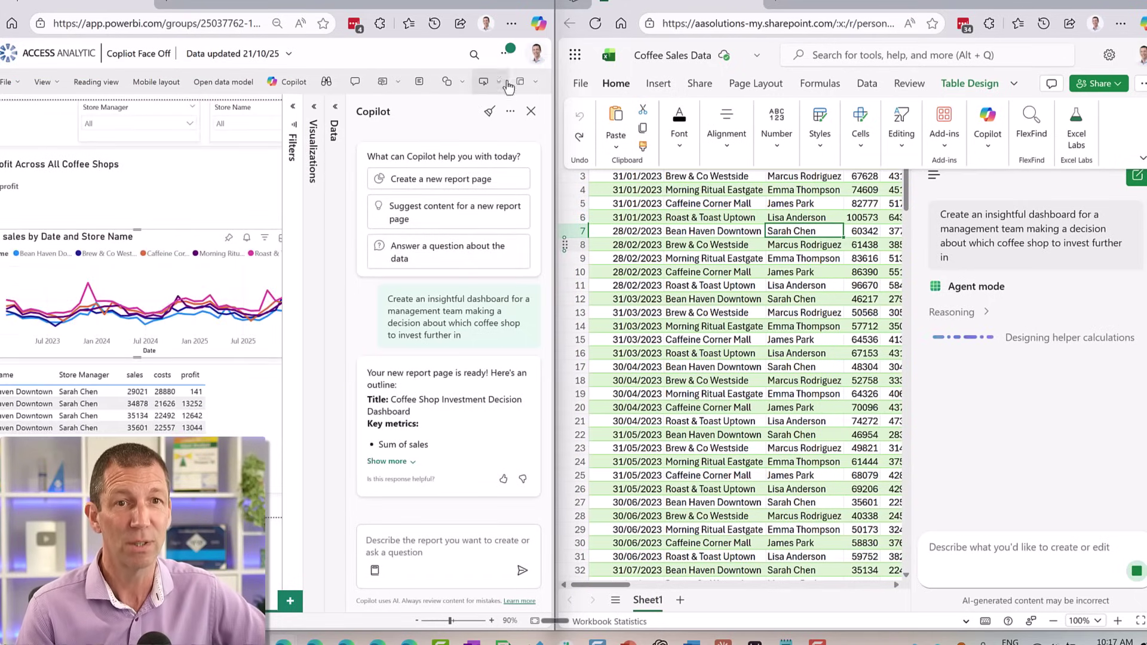
- Enlarge the Power BI window and examine the visuals on the generated Coffee Shop Investment Decision Dashboard
{"action": "left_click", "coordinate": [513, 5]}
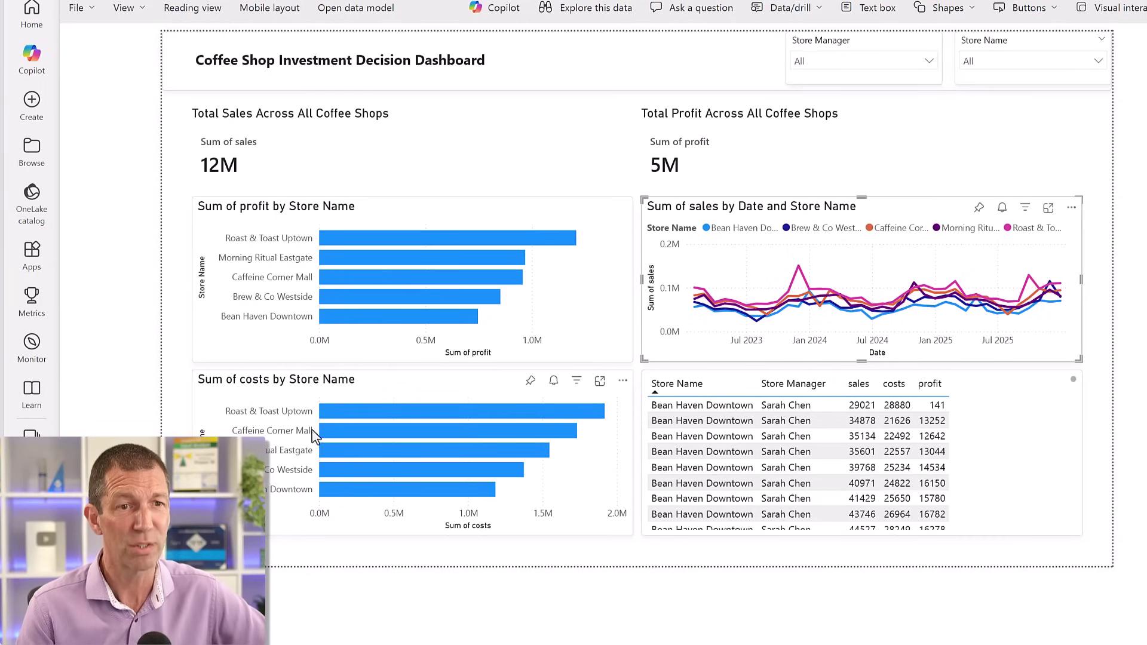
{"action": "mouse_move", "coordinate": [378, 472]}
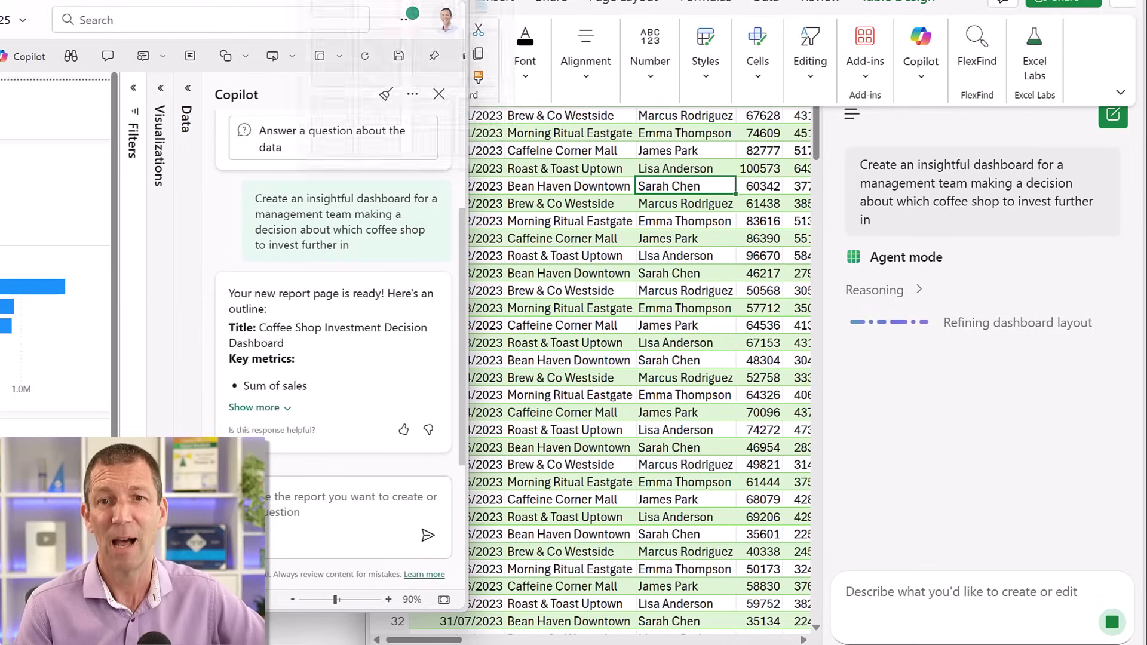
{"action": "left_click", "coordinate": [407, 1]}
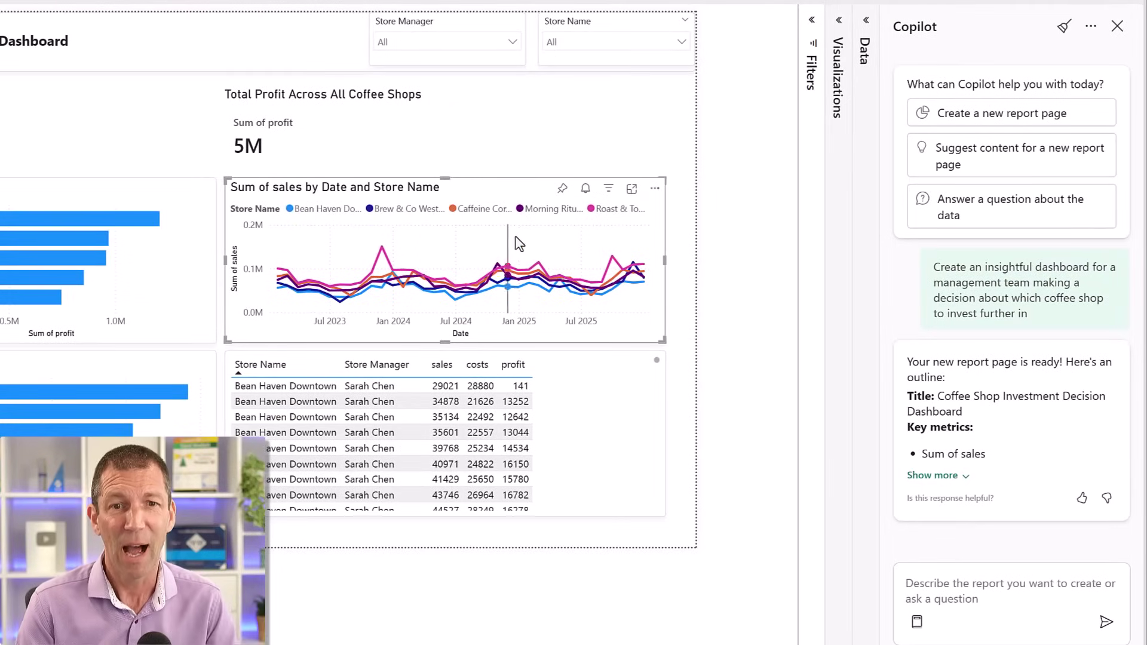
{"action": "left_click", "coordinate": [82, 196]}
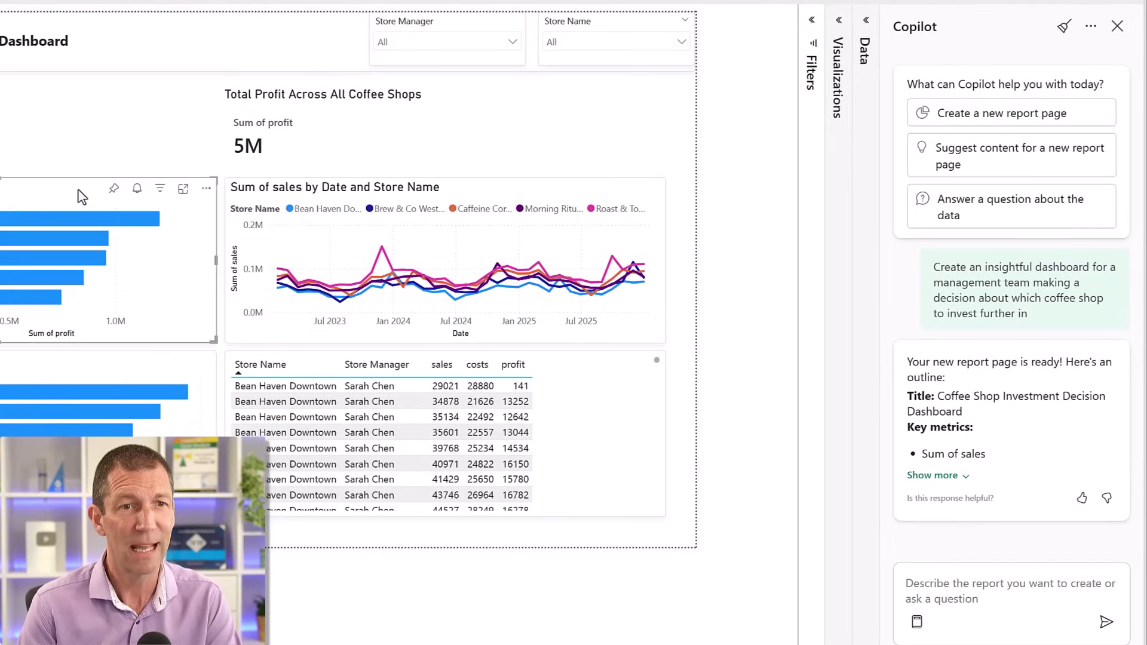
- Ask Copilot to "Add a column chart showing top months for the top selling coffee shop"
{"action": "left_click", "coordinate": [948, 590]}
{"action": "type", "text": "Add a colu"}
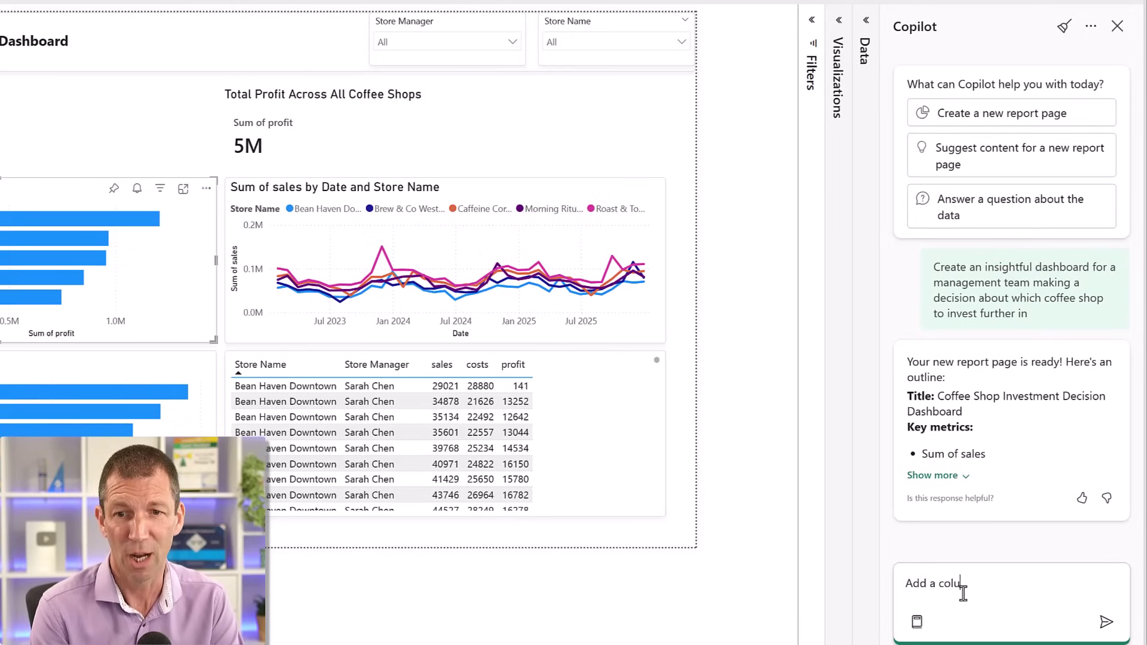
{"action": "type", "text": "mn chart sh"}
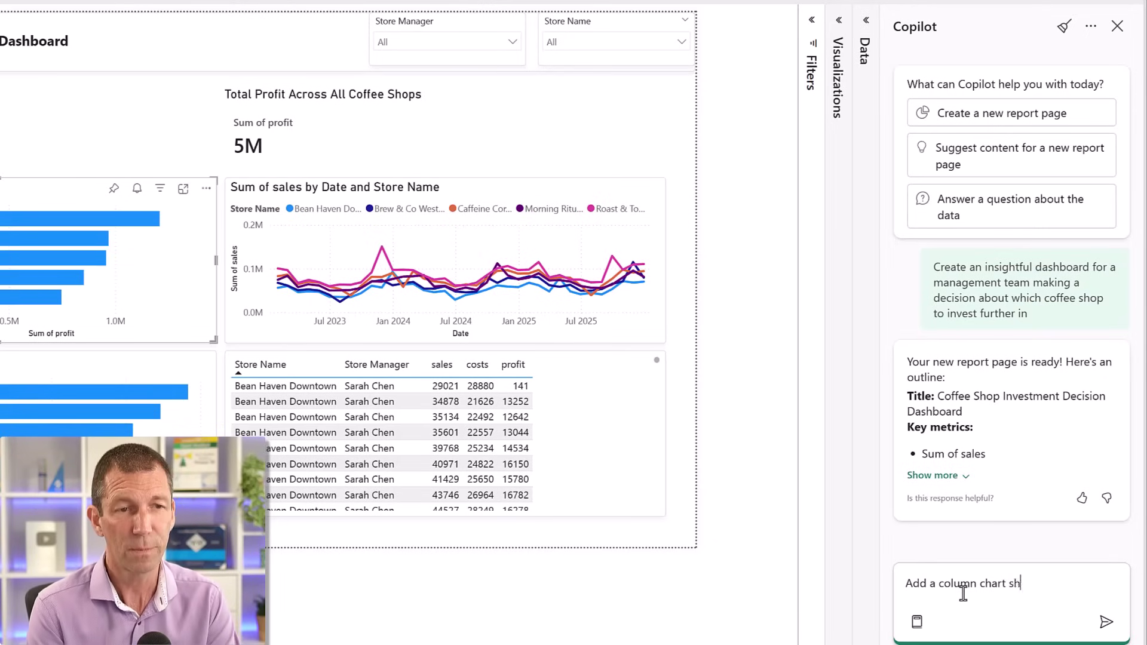
{"action": "type", "text": "owing top"}
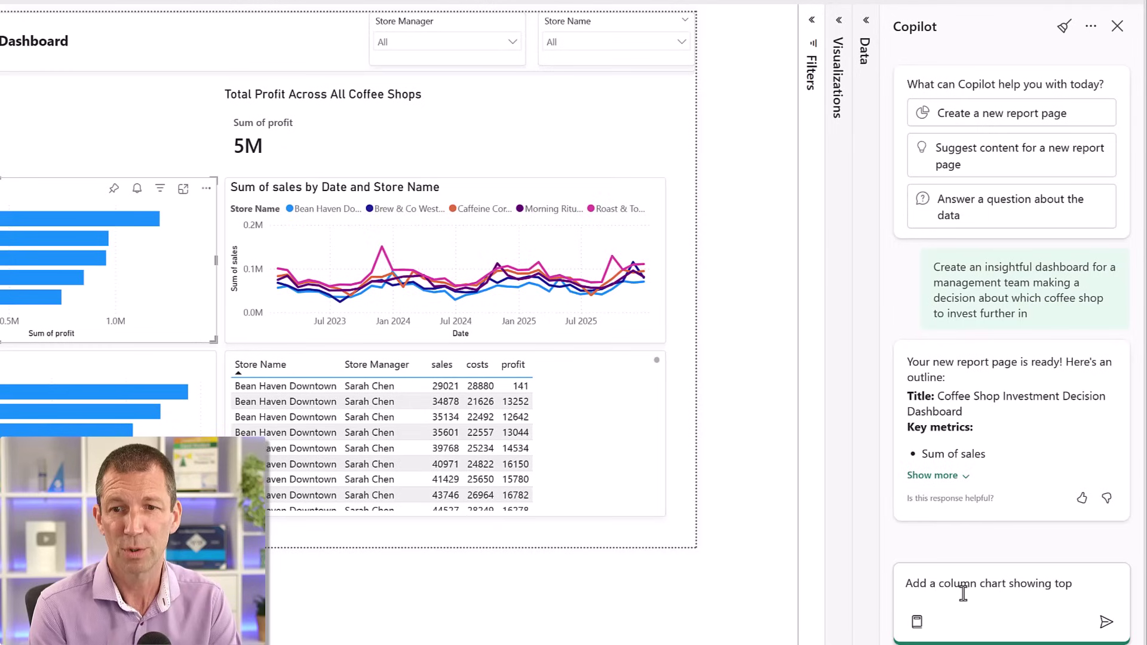
{"action": "type", "text": " months for the top-selling coffee shop"}
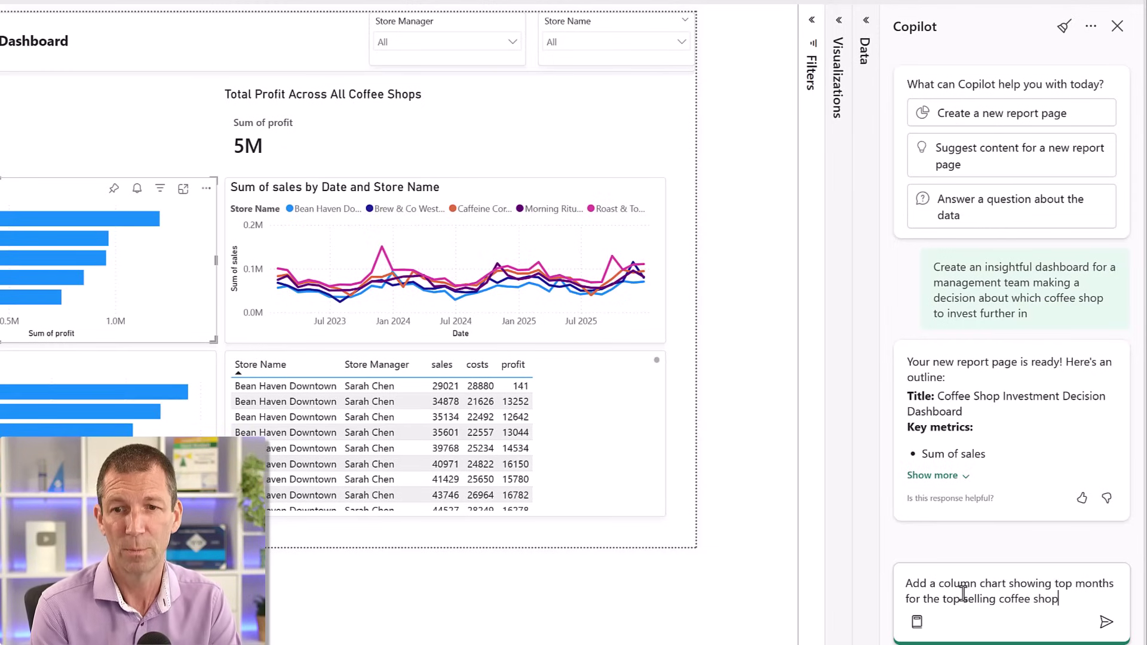
{"action": "key", "text": "Return"}
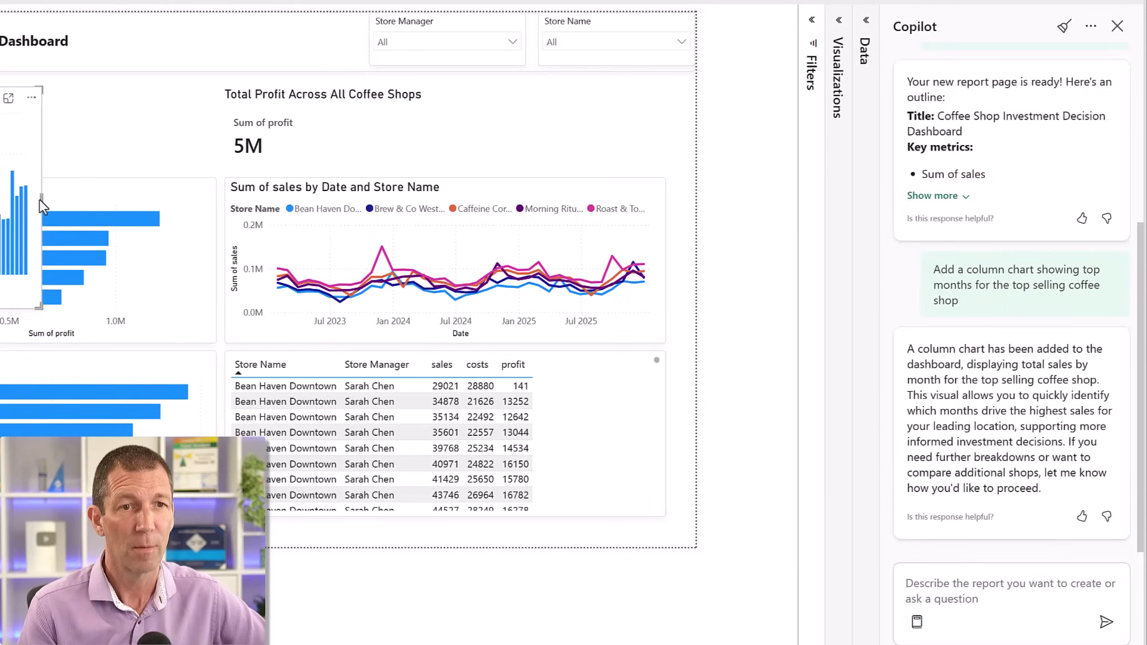
- Move the Sum of profit by Store Name chart beside the new Sum of sales by Date column chart
{"action": "left_click_drag", "start_coordinate": [42, 202], "coordinate": [158, 184]}
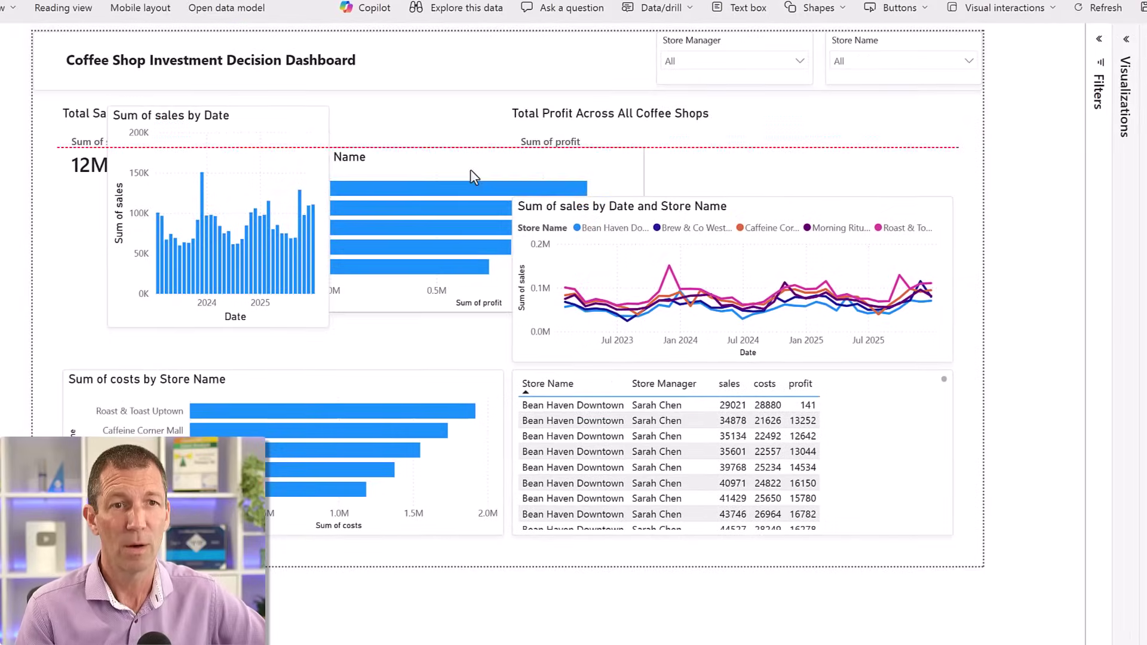
{"action": "left_click_drag", "start_coordinate": [442, 198], "coordinate": [593, 131]}
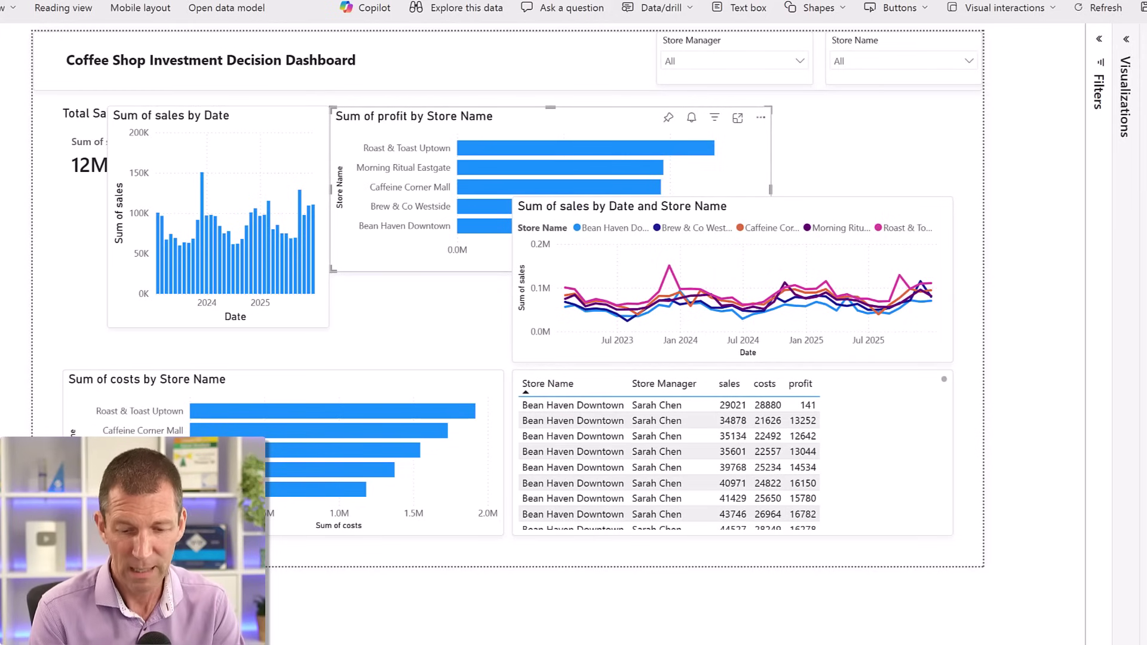
- Ask Copilot to "re-arrange visuals to fit" on the dashboard page
{"action": "type", "text": "re-arrange isua"}
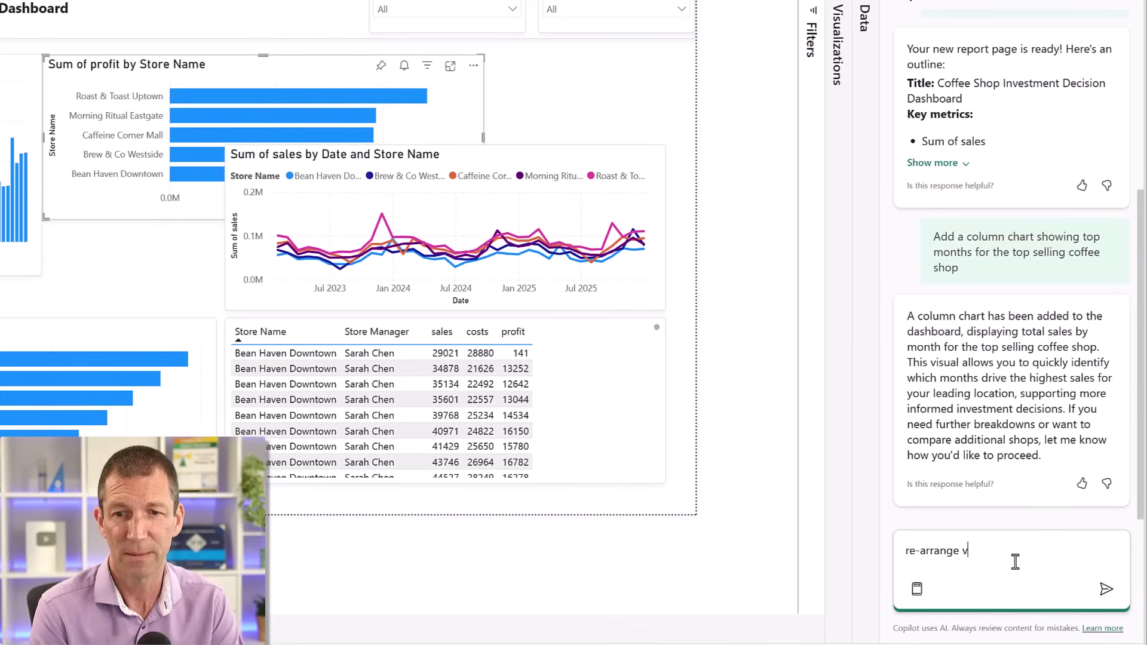
{"action": "type", "text": "s to fit"}
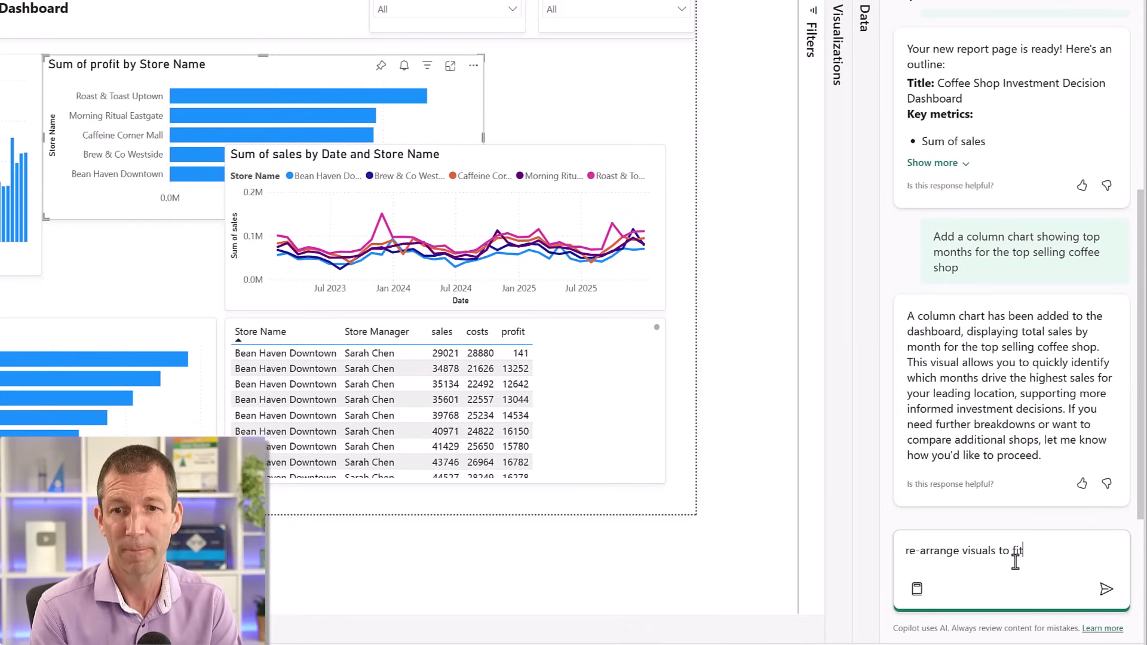
{"action": "key", "text": "Return"}
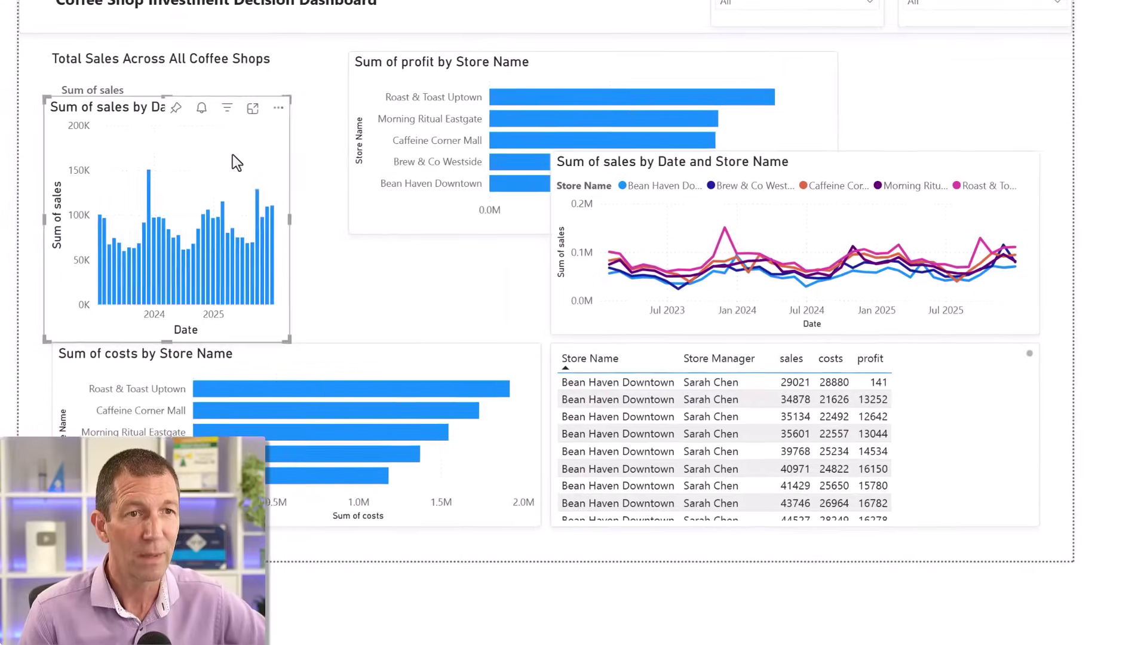
- Reposition the Sum of sales by Date column chart slightly lower, under the total sales card
{"action": "left_click", "coordinate": [177, 108]}
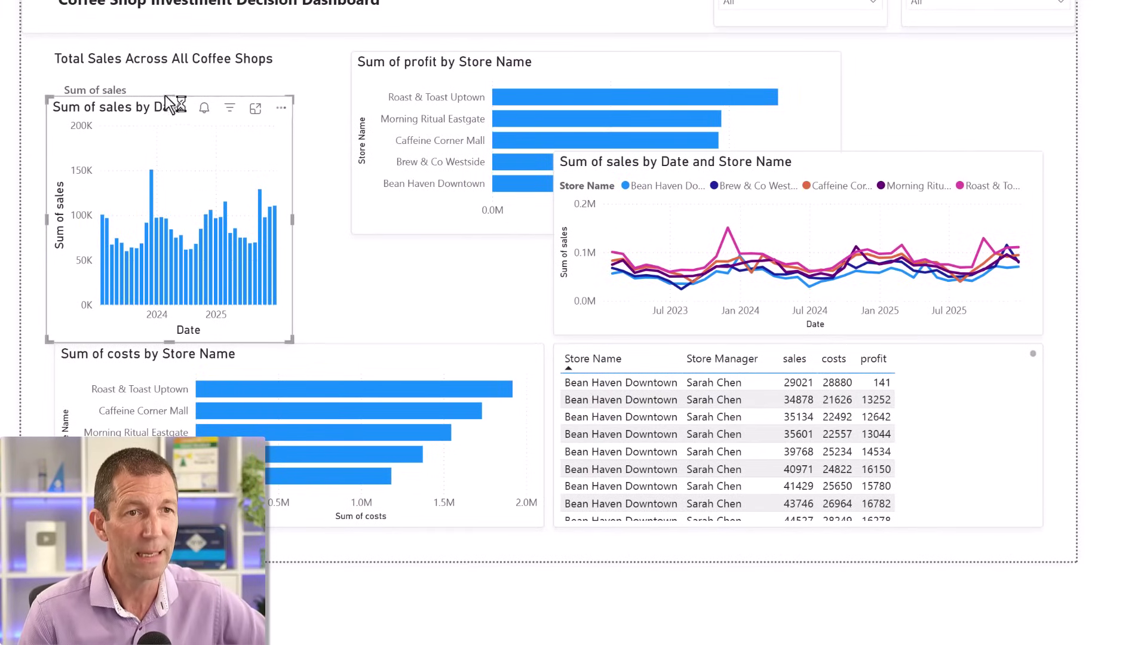
{"action": "left_click_drag", "start_coordinate": [177, 108], "coordinate": [184, 132]}
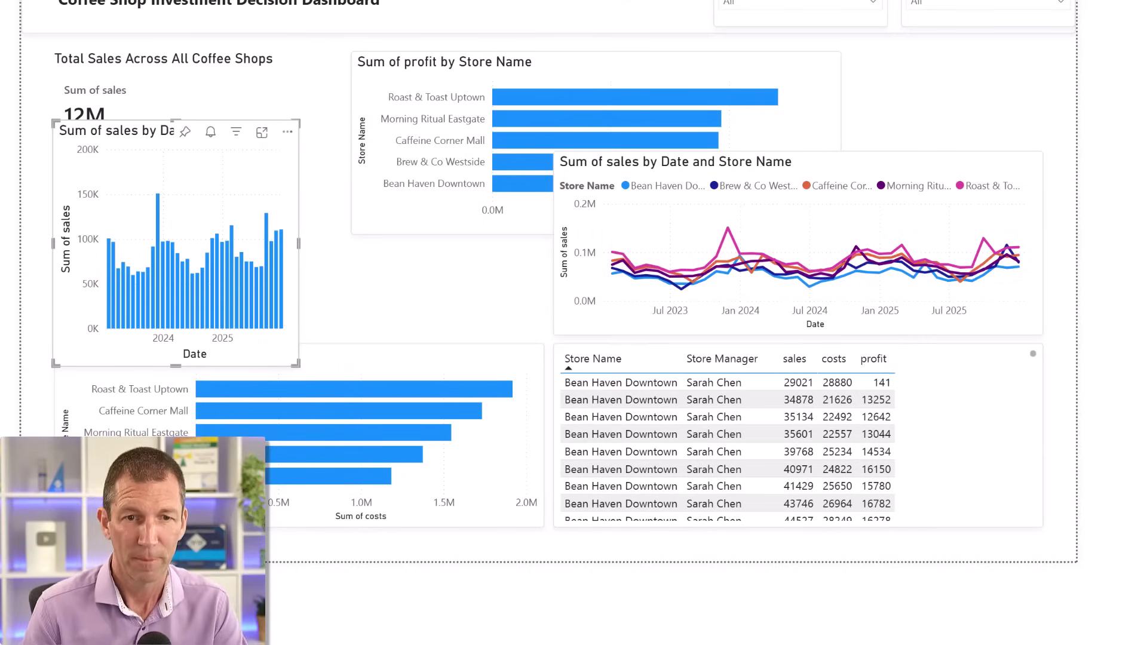
- Send Copilot the request "Average sales per day analysis would be useful. pull out insights into the causes of spikes"
{"action": "type", "text": "Average sales per day analysis would "}
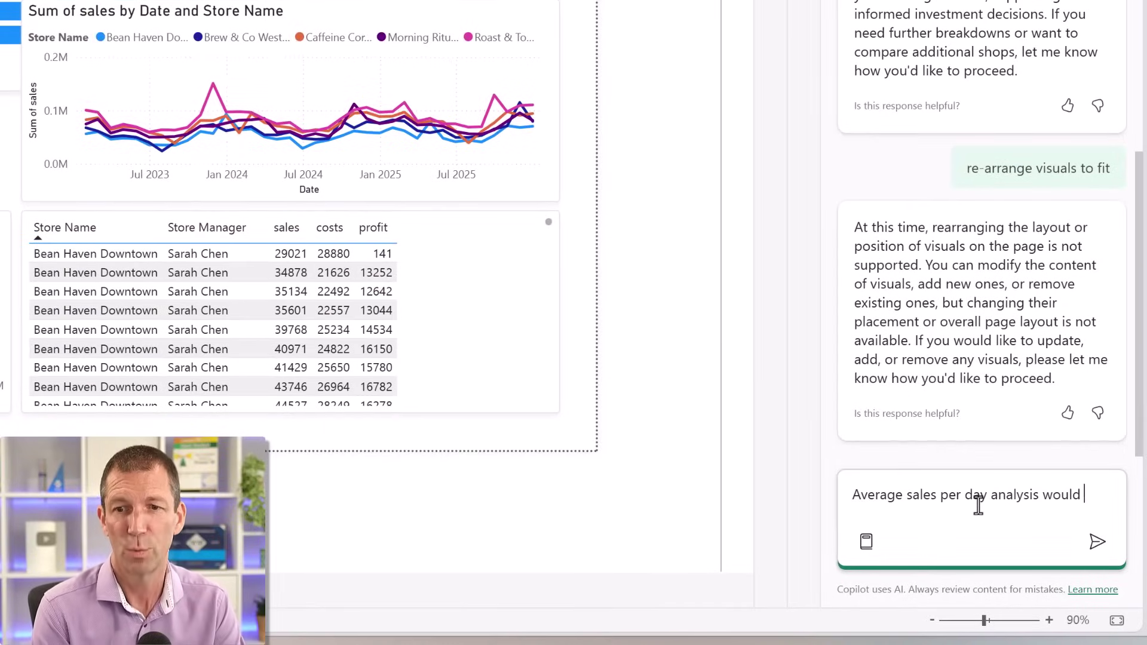
{"action": "type", "text": "be useful. "}
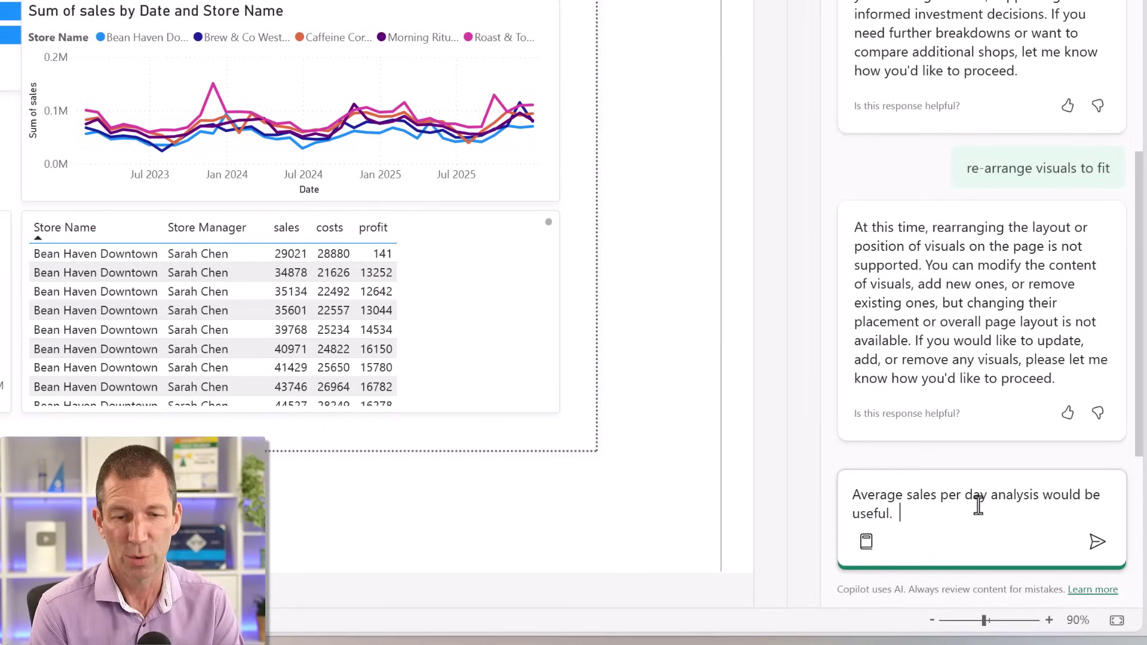
{"action": "type", "text": " pull out insi"}
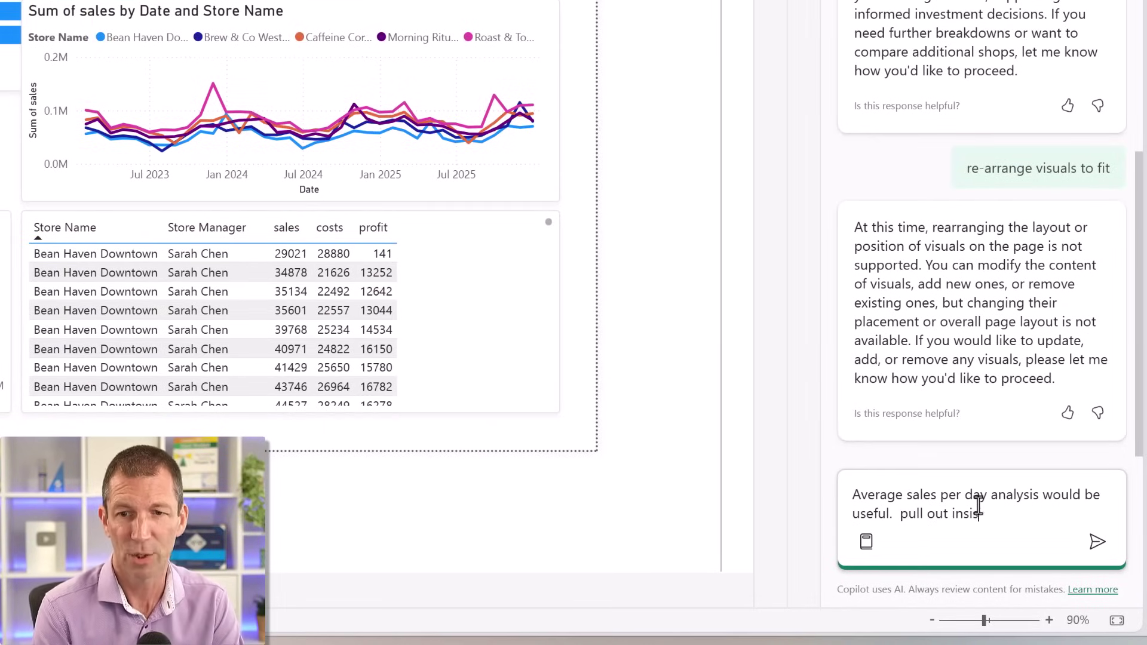
{"action": "type", "text": "ghts into the causes of spiol"}
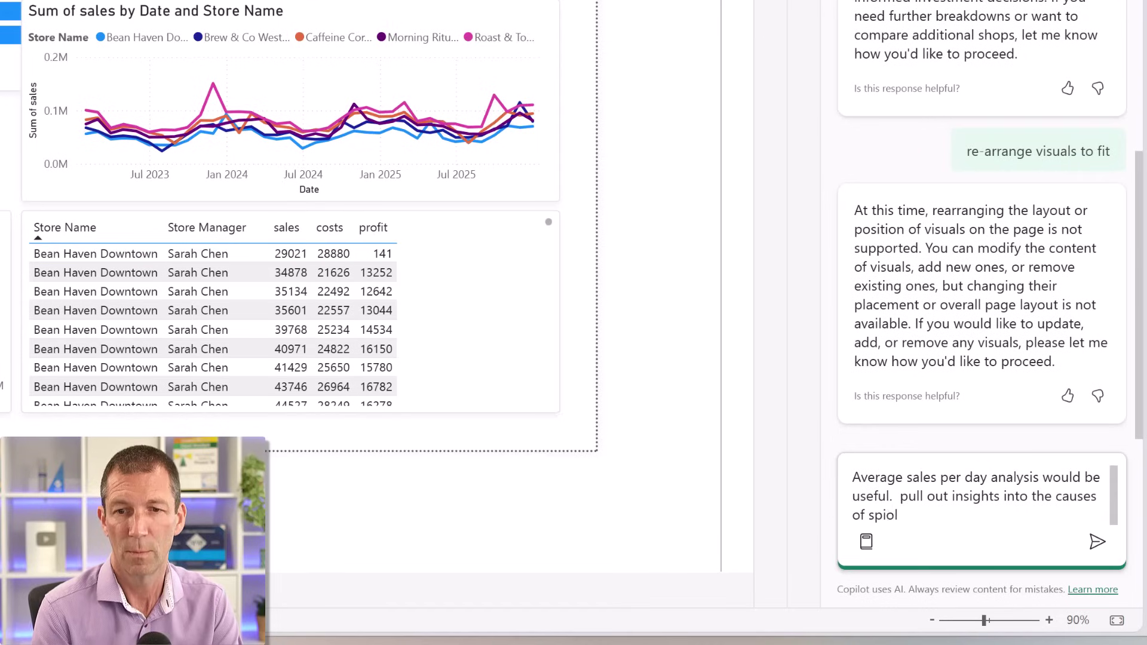
{"action": "key", "text": "BackSpace"}
{"action": "key", "text": "BackSpace"}
{"action": "type", "text": "kes"}
{"action": "key", "text": "Return"}
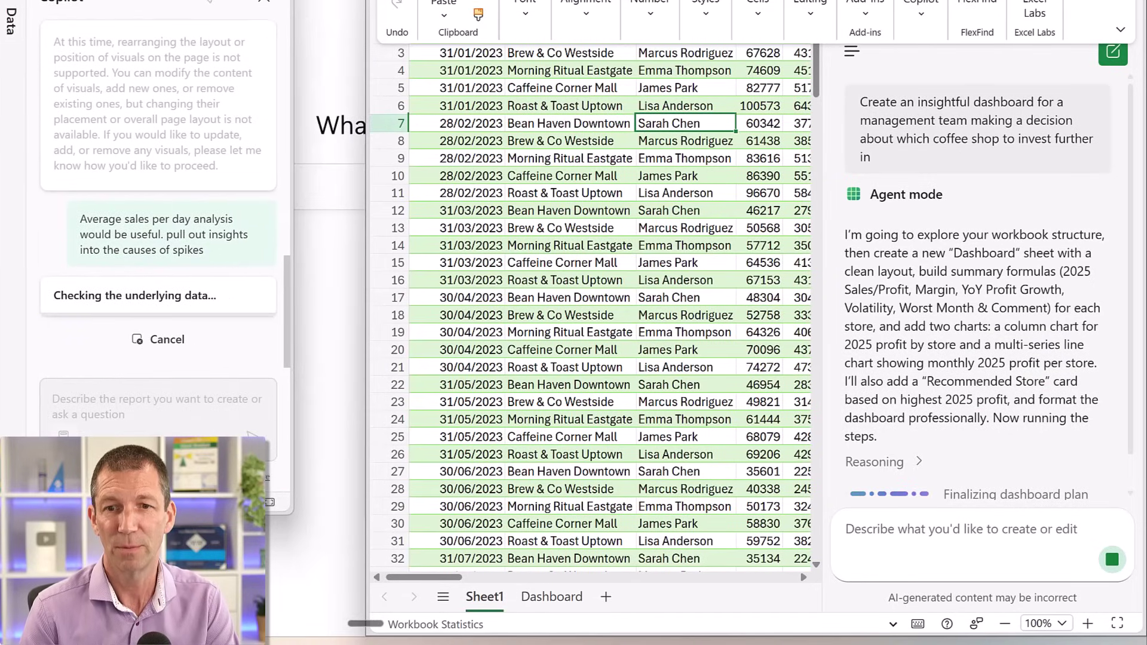
- Read Copilot's answer on average daily sales and examine its Average of sales by Store Name chart
{"action": "scroll", "coordinate": [926, 414], "scroll_direction": "down", "scroll_amount": 1}
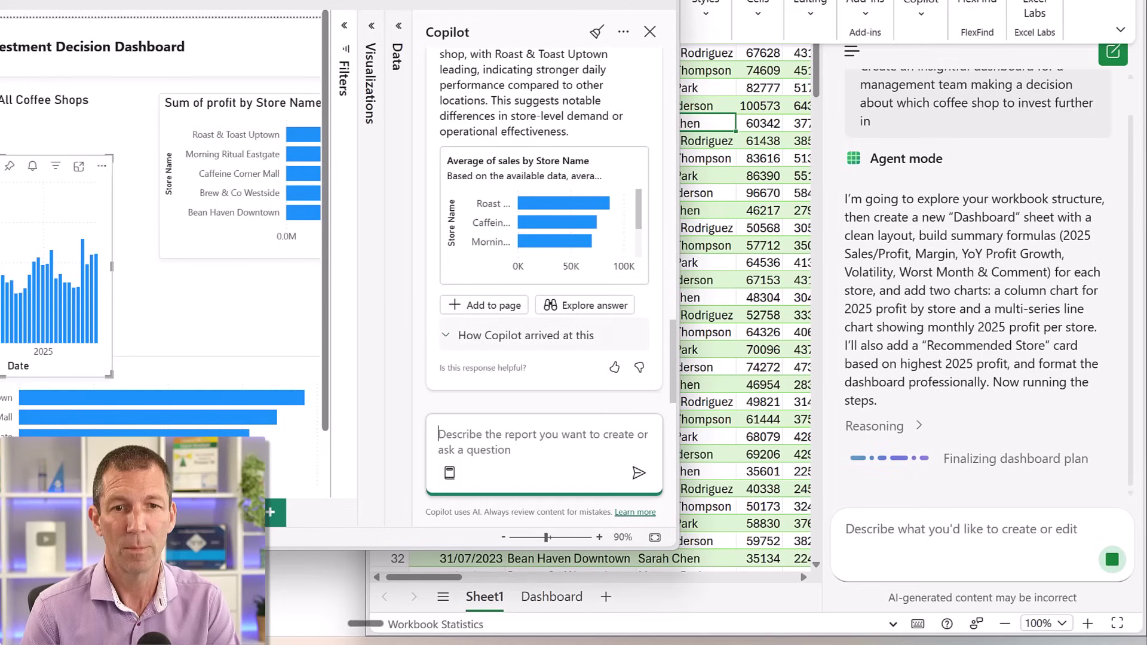
{"action": "scroll", "coordinate": [544, 239], "scroll_direction": "up", "scroll_amount": 3}
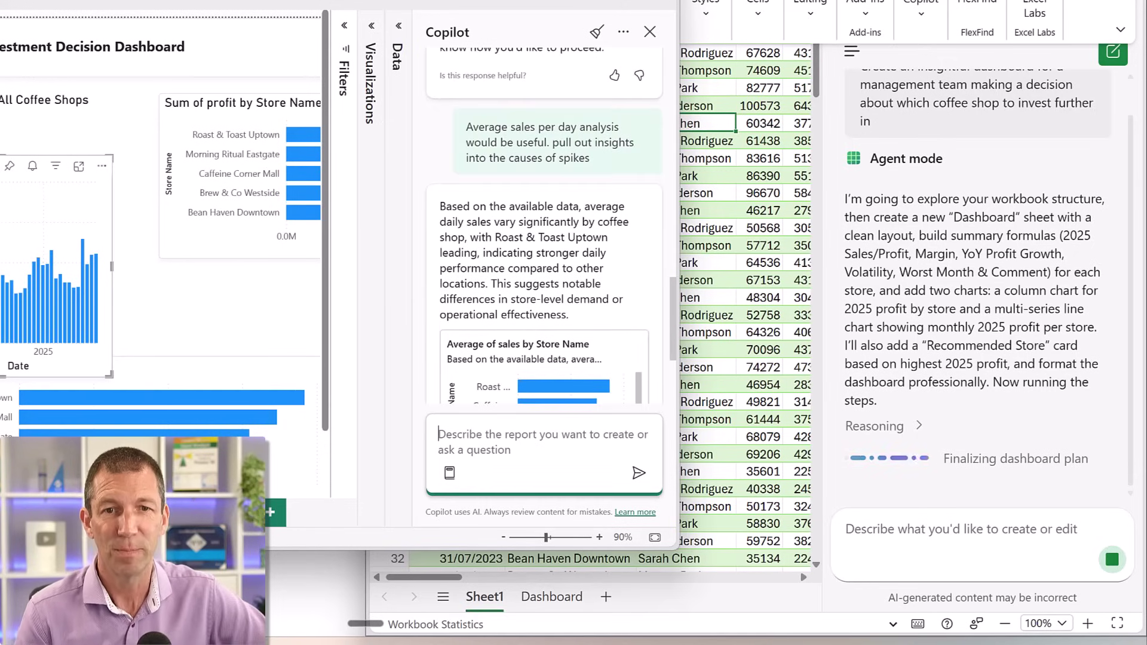
{"action": "scroll", "coordinate": [544, 239], "scroll_direction": "down", "scroll_amount": 2}
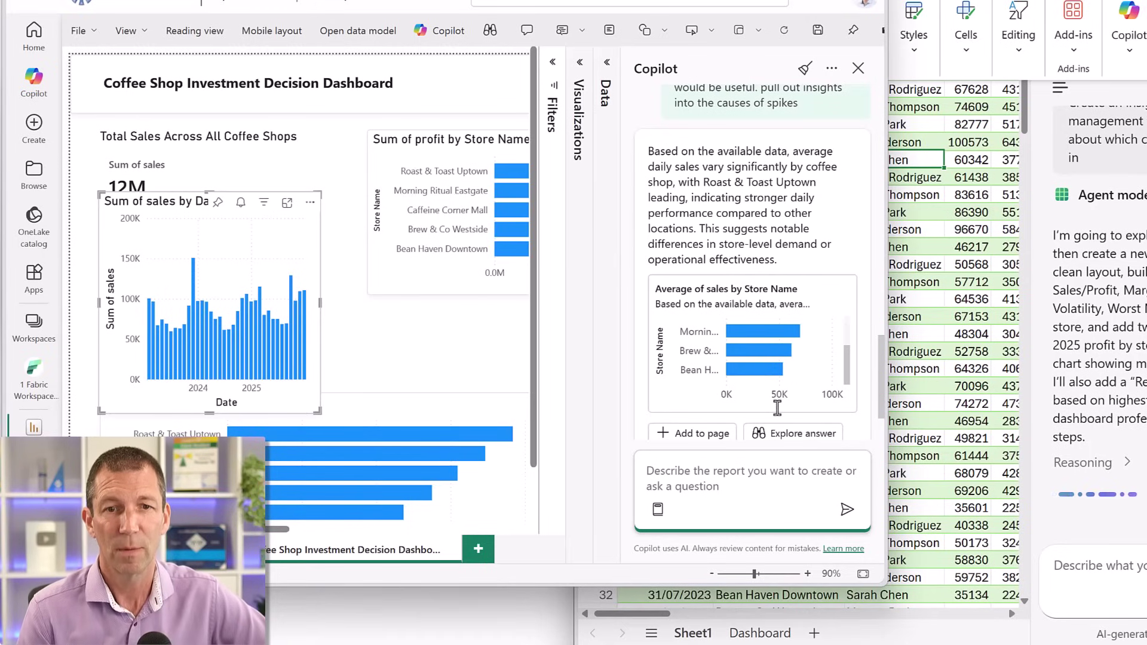
- Explore Copilot's average sales answer in the Explore view, examine the Average of sales by Store Name bars, and close the view
{"action": "scroll", "coordinate": [786, 377], "scroll_direction": "down", "scroll_amount": 2}
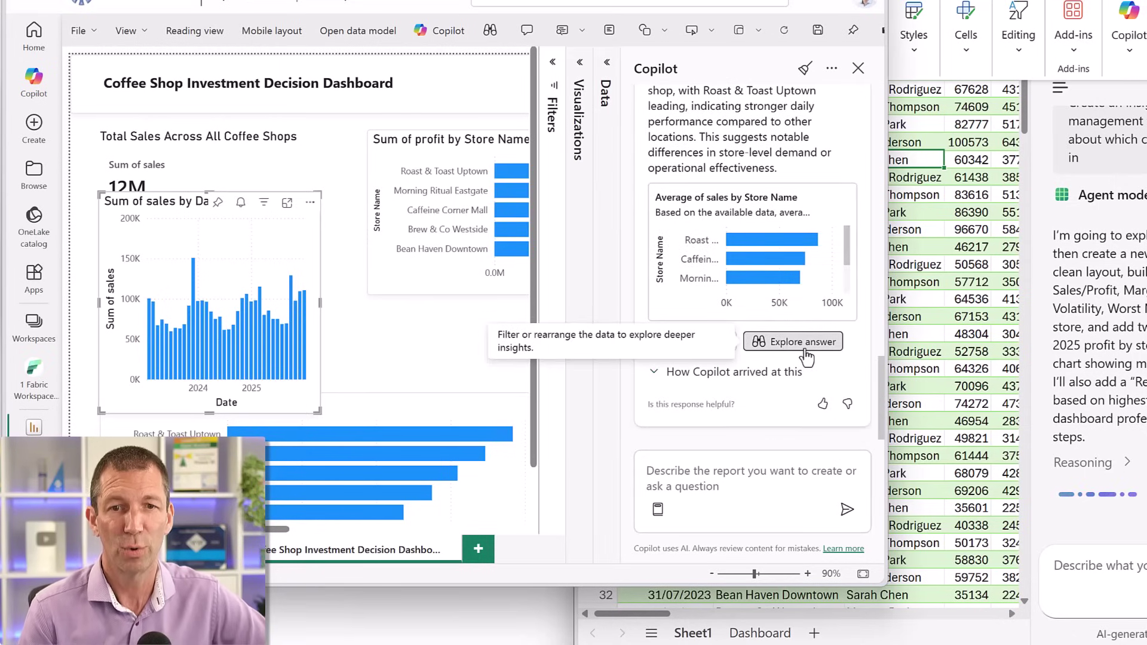
{"action": "left_click", "coordinate": [806, 343]}
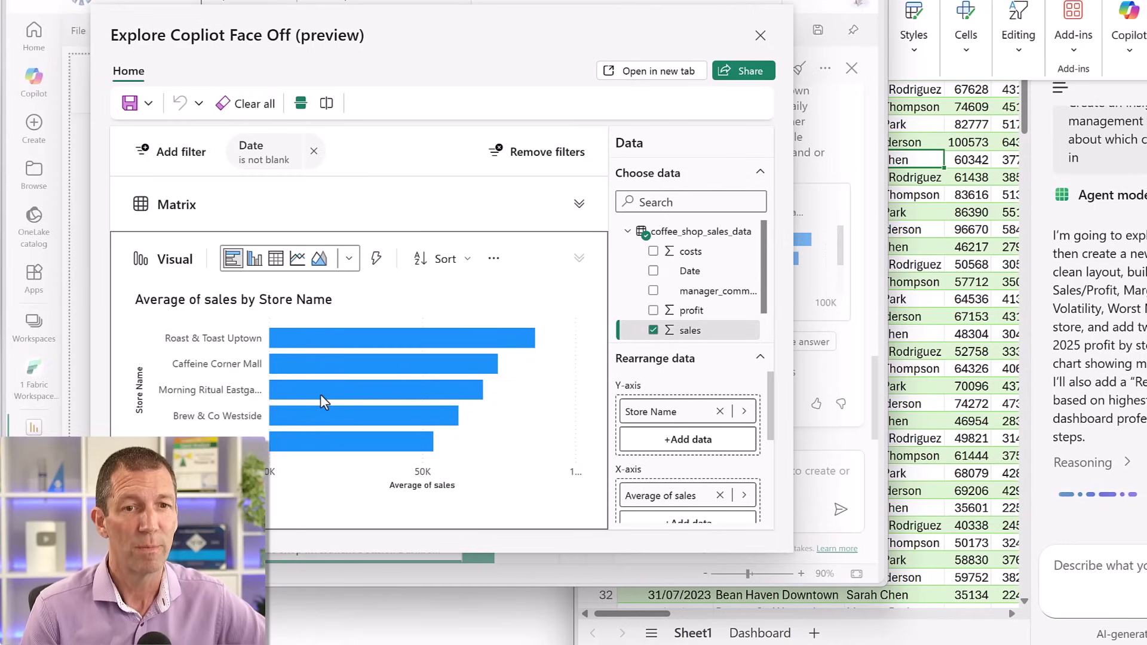
{"action": "scroll", "coordinate": [717, 464], "scroll_direction": "down", "scroll_amount": 3}
{"action": "scroll", "coordinate": [717, 464], "scroll_direction": "up", "scroll_amount": 3}
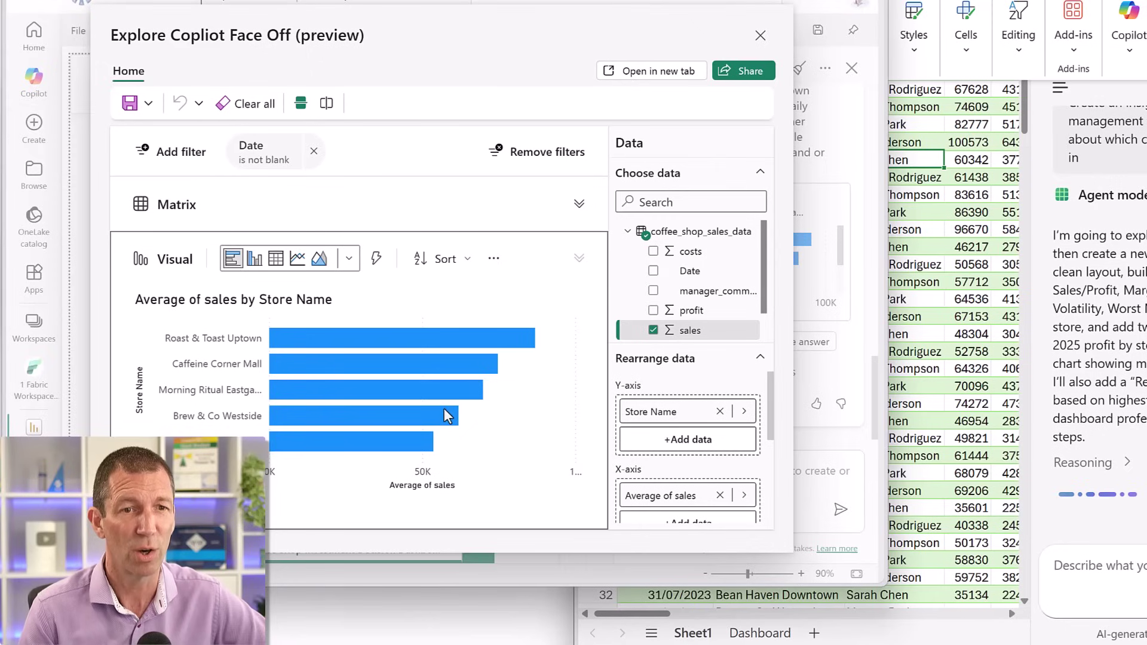
{"action": "mouse_move", "coordinate": [374, 347]}
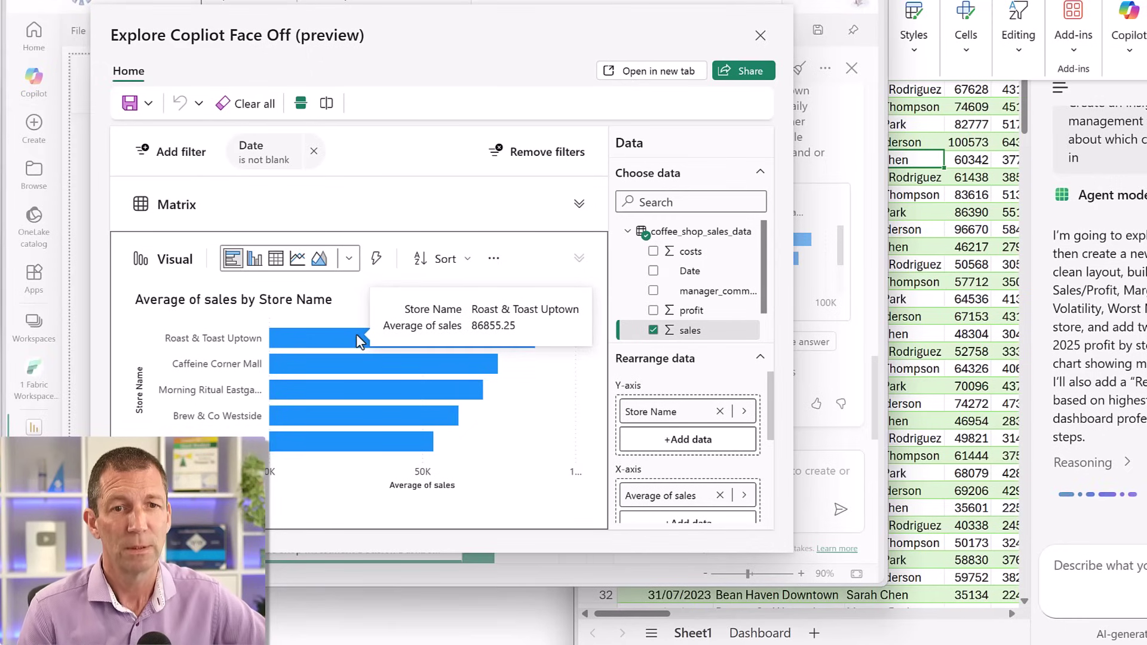
{"action": "left_click", "coordinate": [761, 37]}
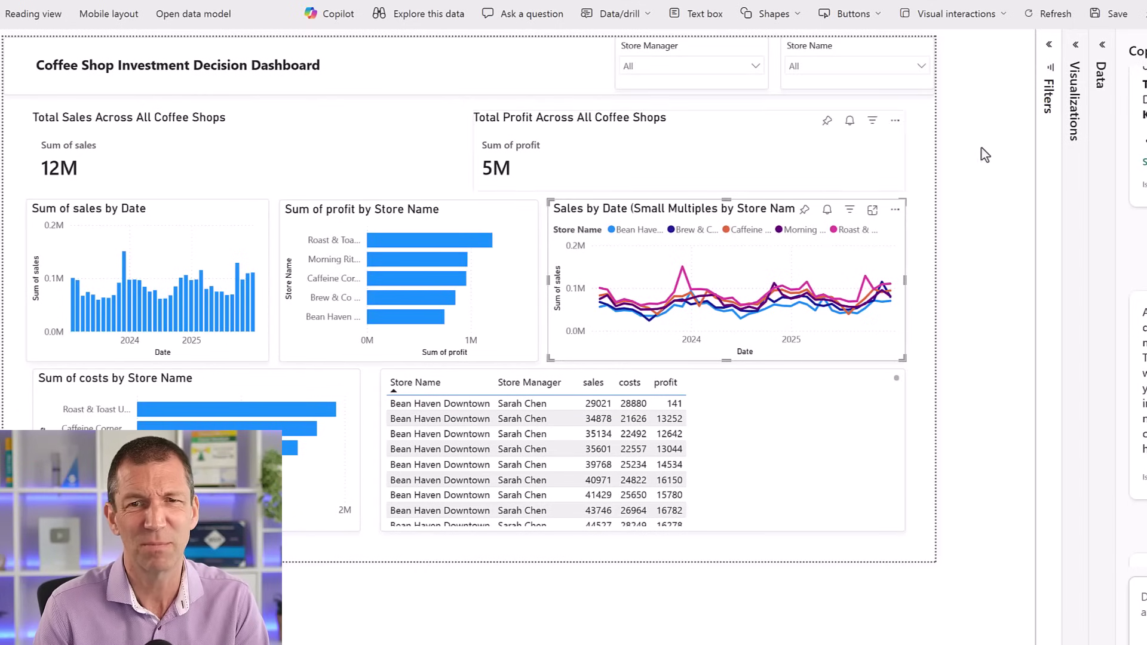
- Inspect the filters on the Sum of sales by Date chart and expand its Store Name filter settings
{"action": "left_click", "coordinate": [1050, 46]}
{"action": "left_click", "coordinate": [1050, 47]}
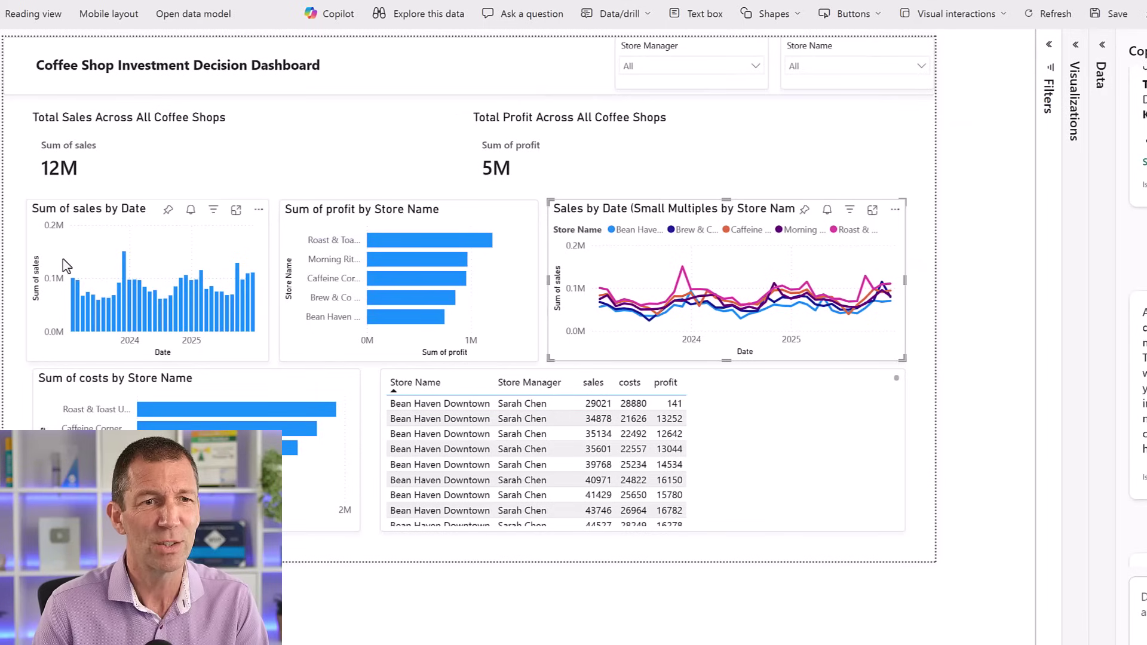
{"action": "left_click", "coordinate": [83, 262]}
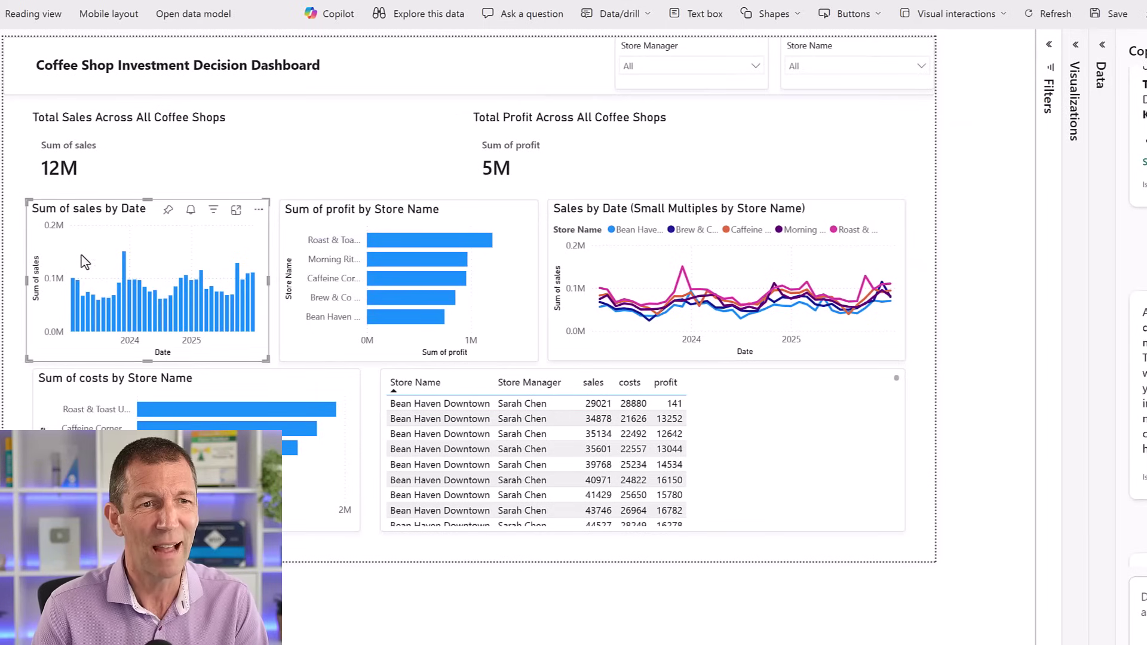
{"action": "left_click", "coordinate": [1050, 47]}
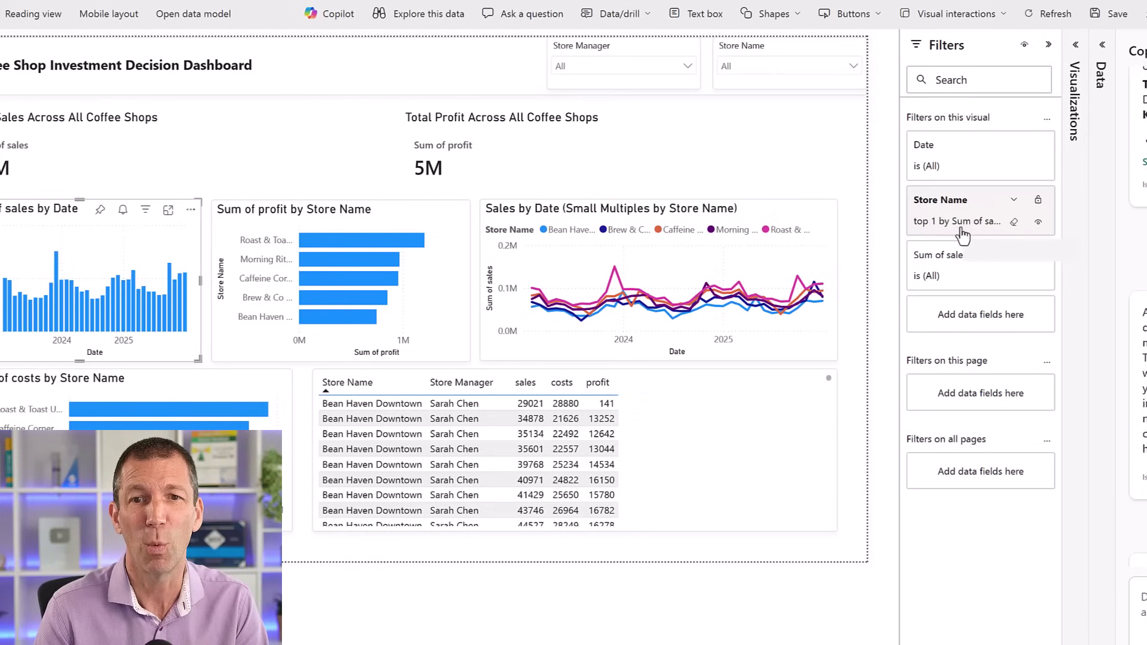
{"action": "left_click", "coordinate": [1015, 201]}
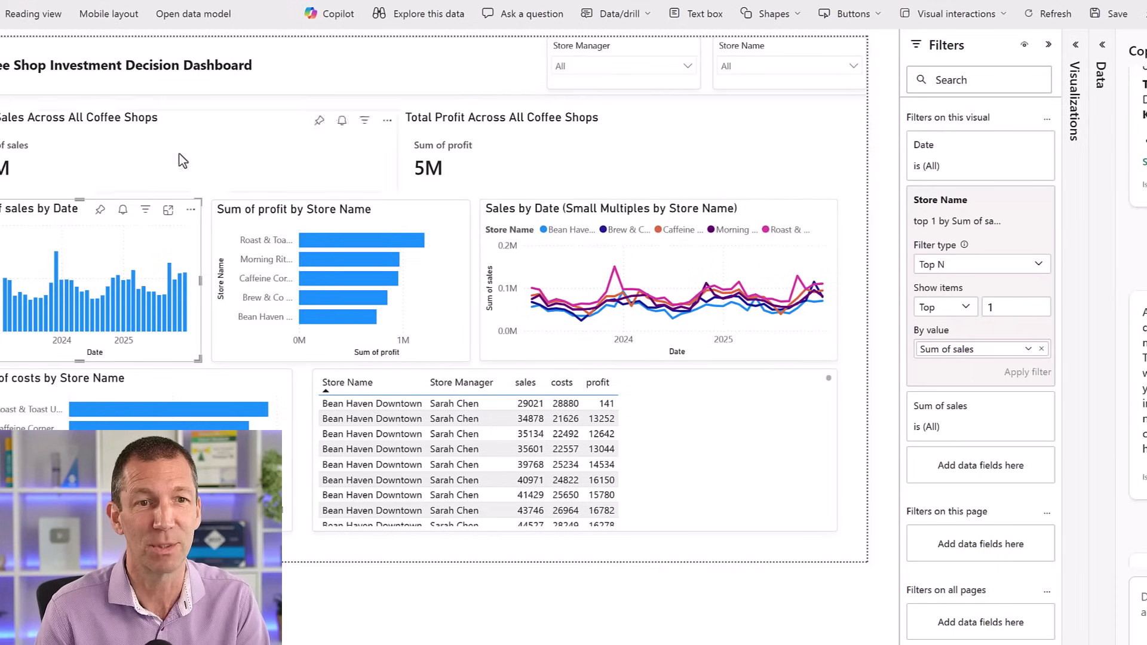
- Check the filters applied to other dashboard visuals, including the Sum of profit by Store Name chart and the store details table
{"action": "left_click", "coordinate": [502, 230]}
{"action": "left_click", "coordinate": [412, 238]}
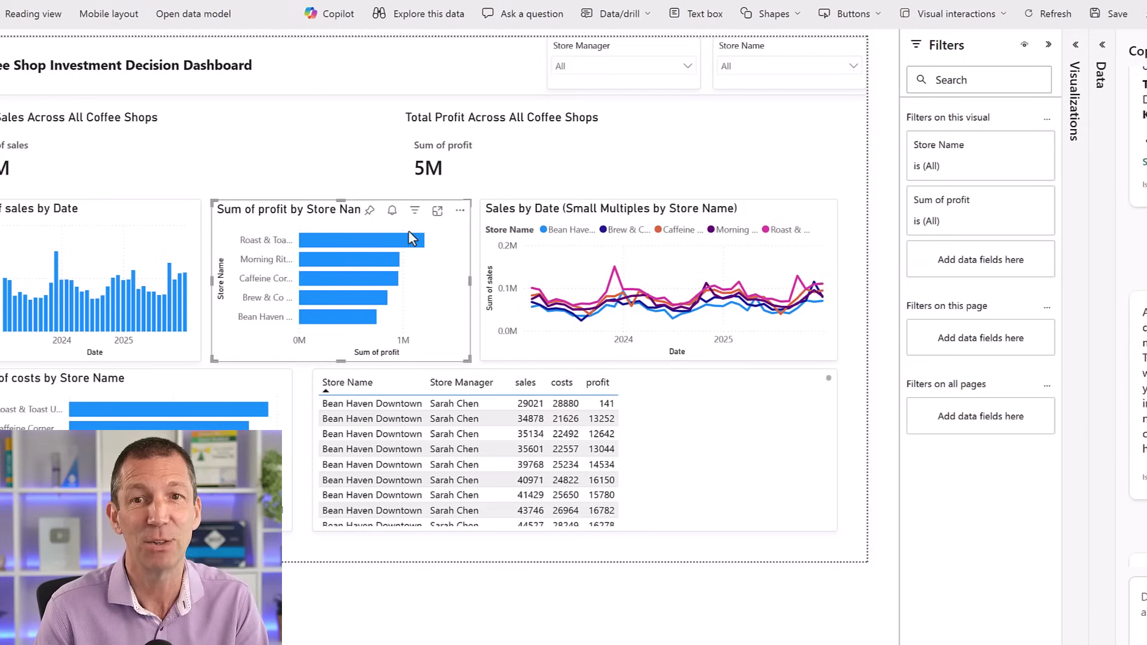
{"action": "left_click", "coordinate": [746, 502]}
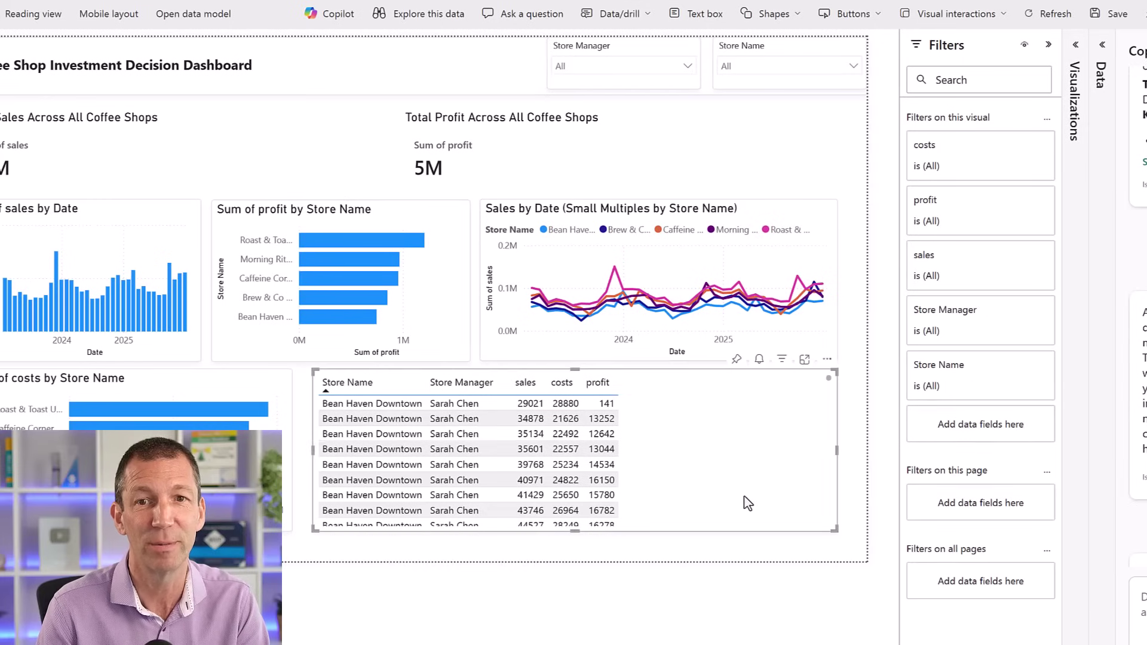
{"action": "left_click", "coordinate": [282, 458]}
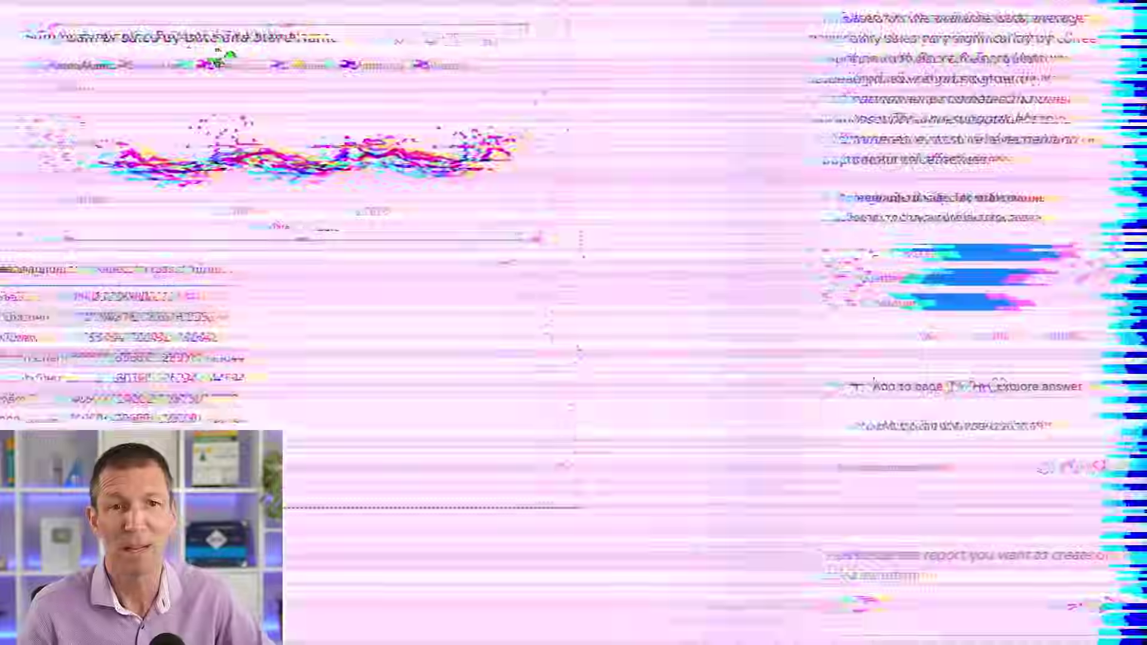
{"action": "left_click", "coordinate": [852, 551]}
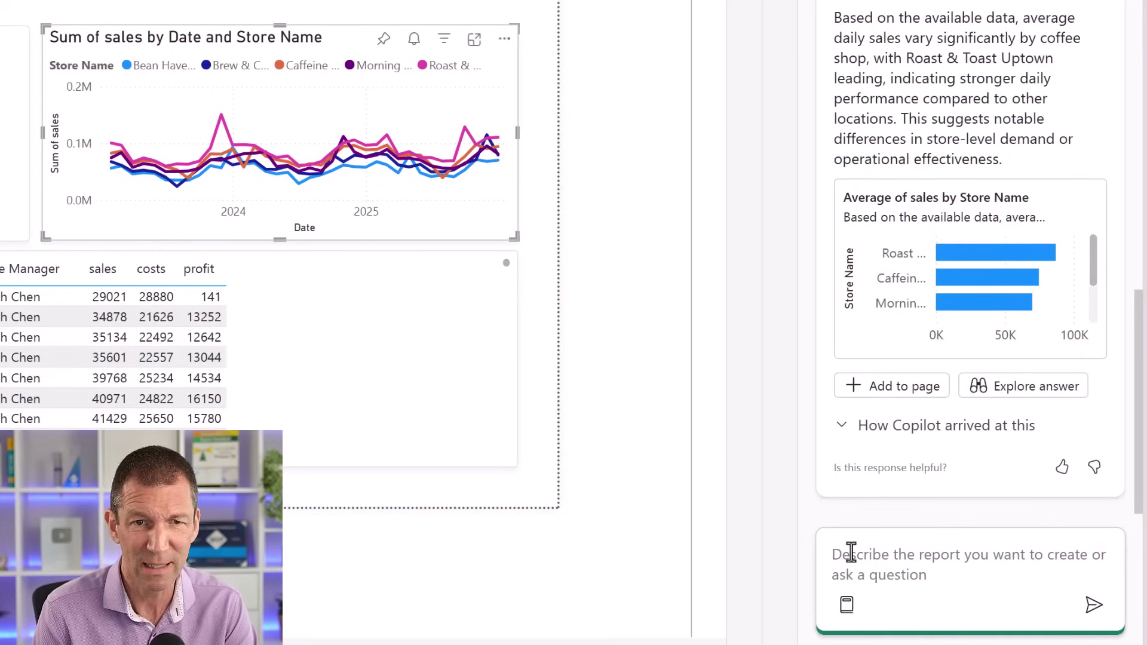
{"action": "type", "text": "c"}
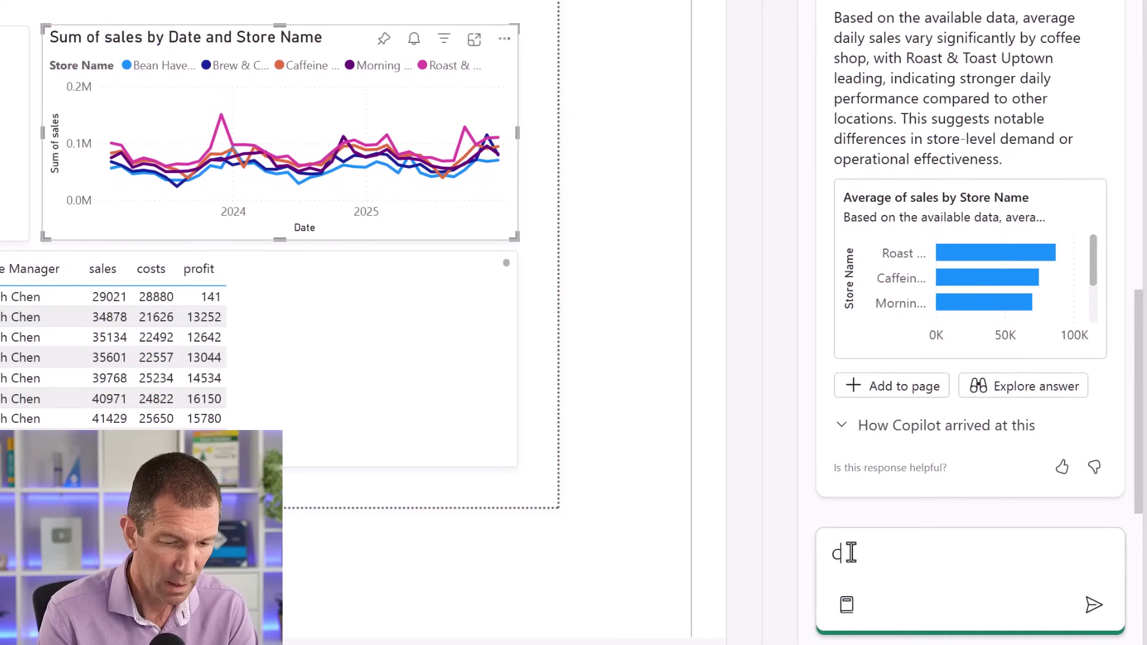
{"action": "type", "text": "onvert"}
{"action": "key", "text": "BackSpace"}
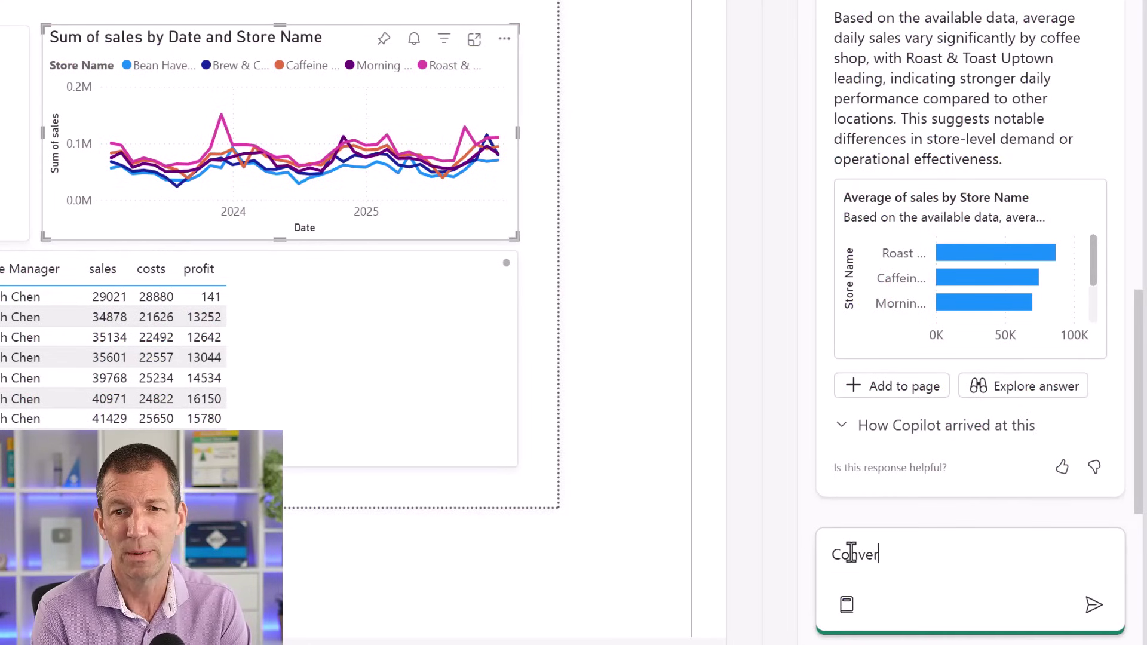
{"action": "key", "text": "BackSpace"}
{"action": "key", "text": "BackSpace"}
{"action": "key", "text": "BackSpace"}
{"action": "key", "text": "BackSpace"}
{"action": "key", "text": "BackSpace"}
{"action": "key", "text": "BackSpace"}
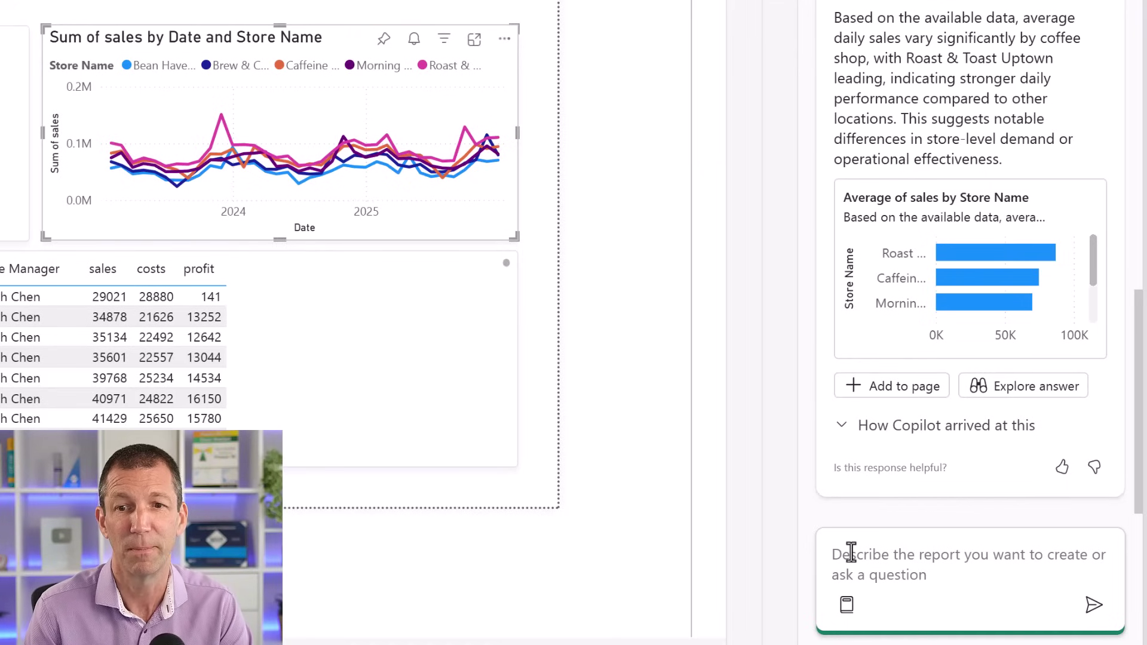
- Send Copilot the request "Convert the sum of sales by date and store name into a small multiples chart by store name."
{"action": "type", "text": "Convert the sum of sales by date and store name into a small multiples chart by store name."}
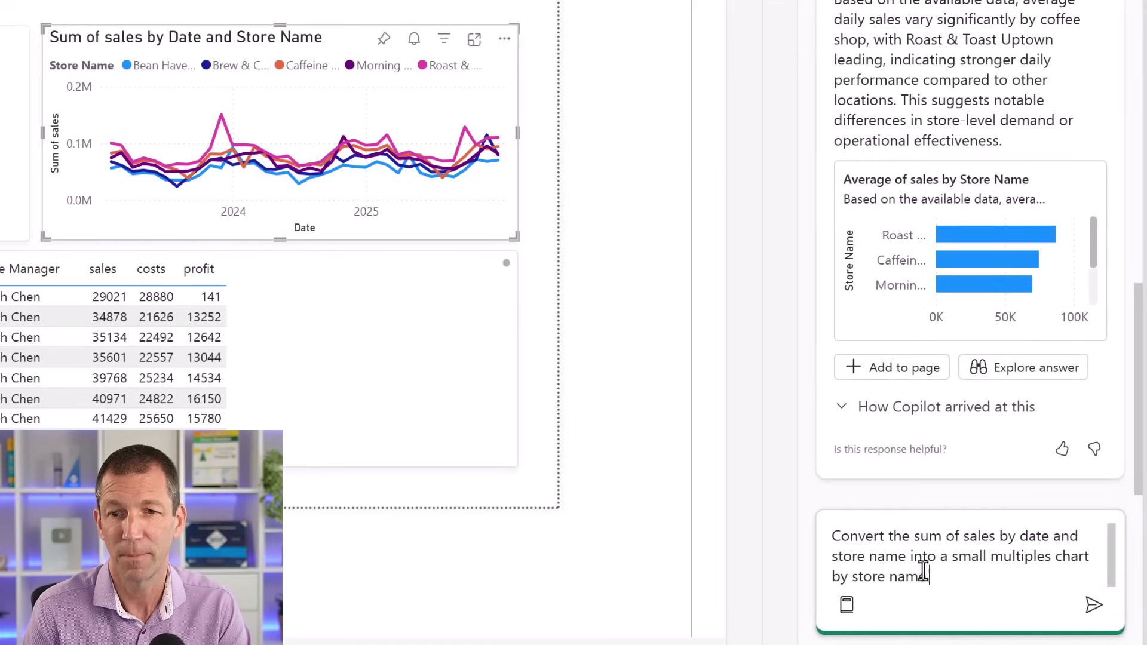
{"action": "left_click", "coordinate": [1094, 606]}
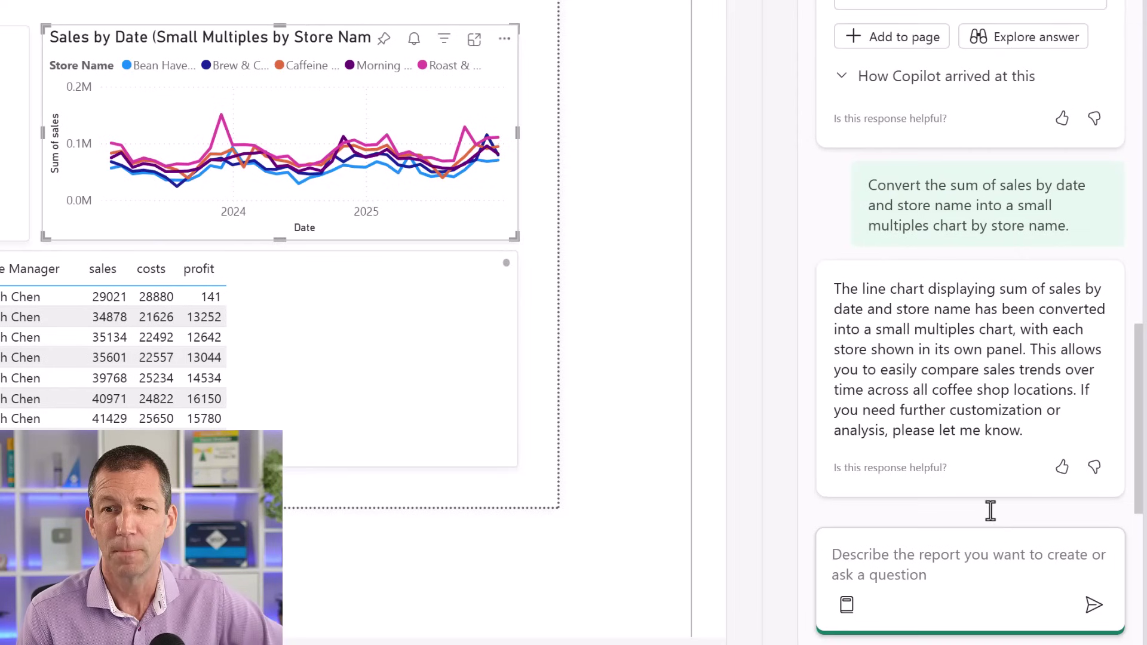
- Read Copilot's reply about the small multiples conversion and compare its claim about separate store panels with the chart
{"action": "left_click_drag", "start_coordinate": [863, 293], "coordinate": [1068, 330]}
{"action": "left_click", "coordinate": [981, 336]}
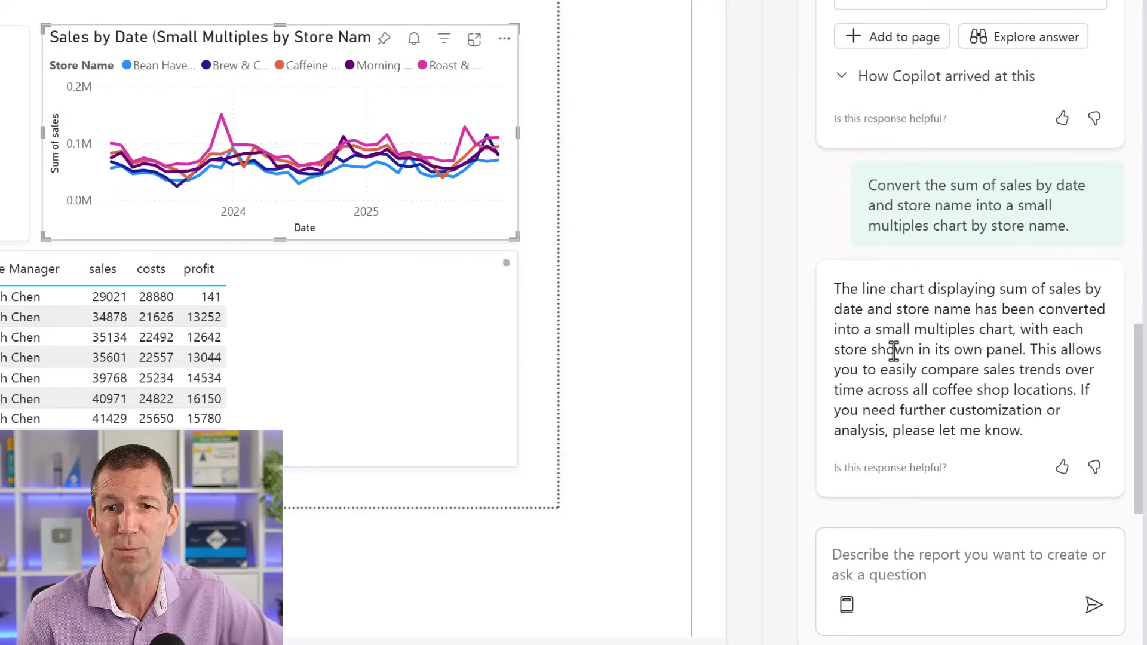
{"action": "left_click_drag", "start_coordinate": [895, 351], "coordinate": [966, 350]}
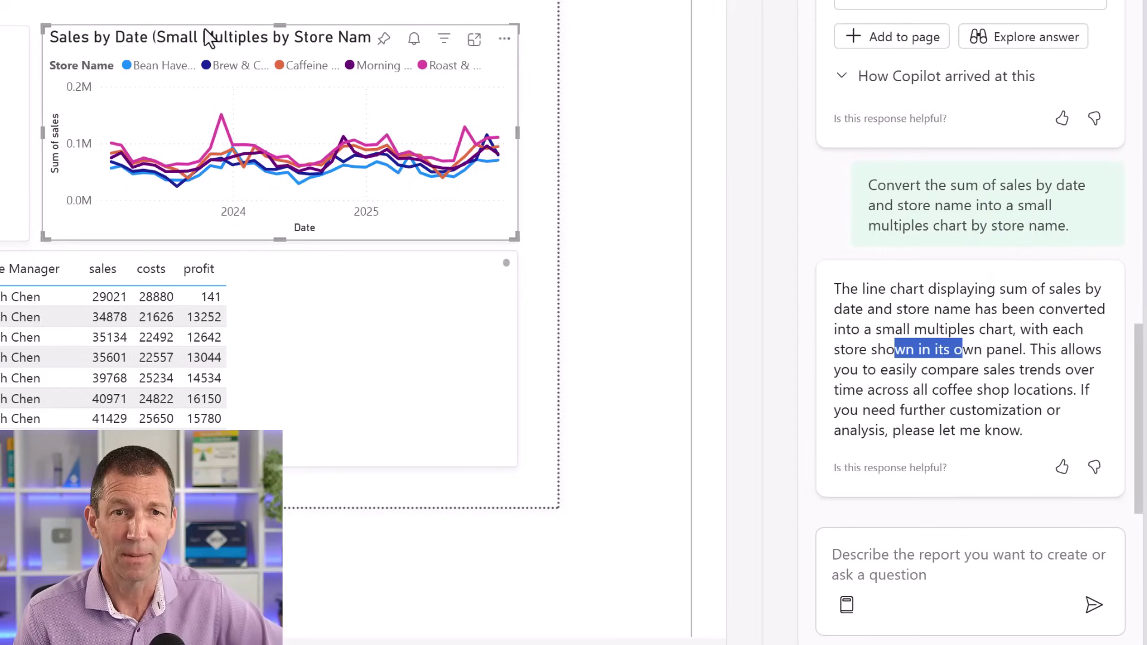
- Submit negative feedback on Copilot's reply: "The visual did not change, even though Copilot says it did."
{"action": "left_click", "coordinate": [1088, 472]}
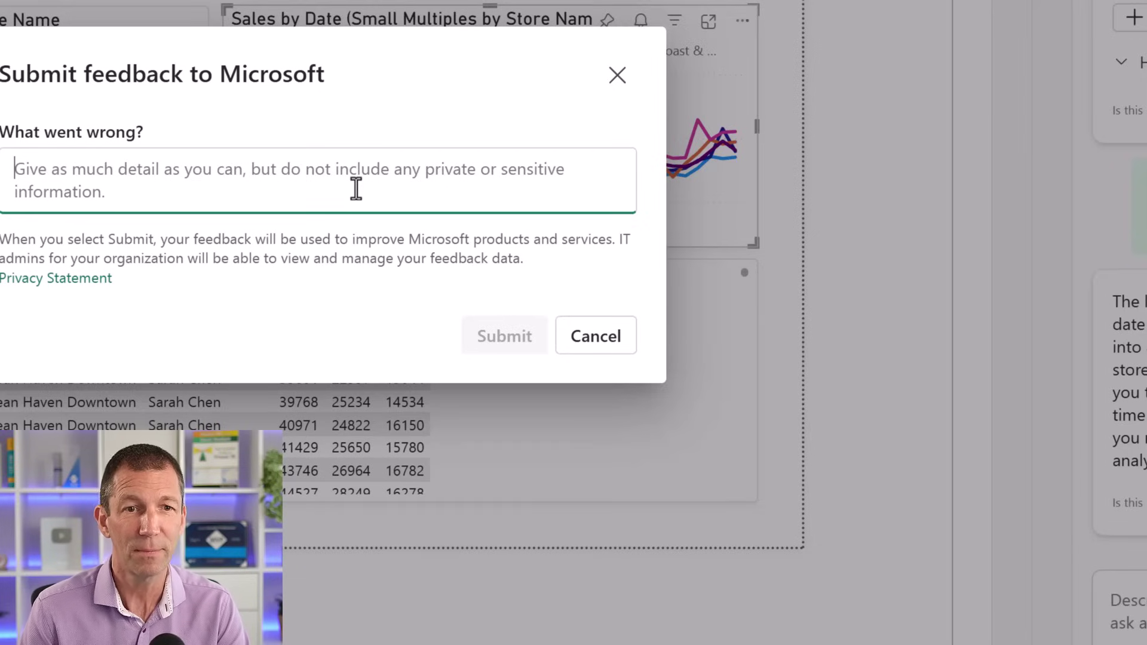
{"action": "type", "text": "The visual did not change, even though Copilot says it did."}
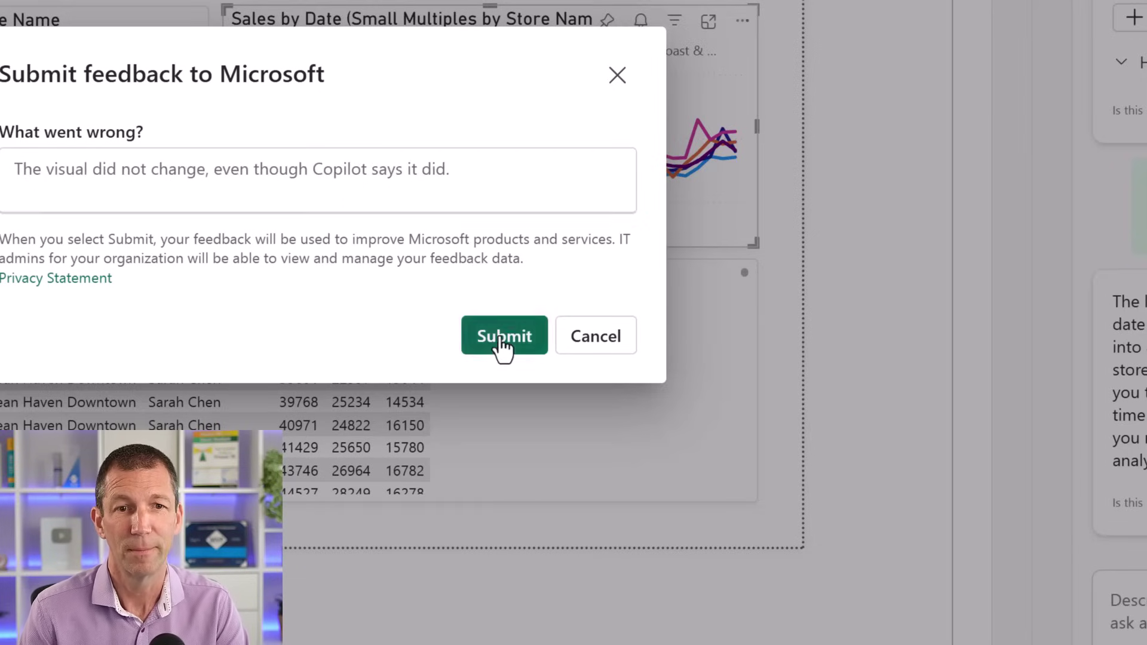
{"action": "left_click", "coordinate": [502, 342]}
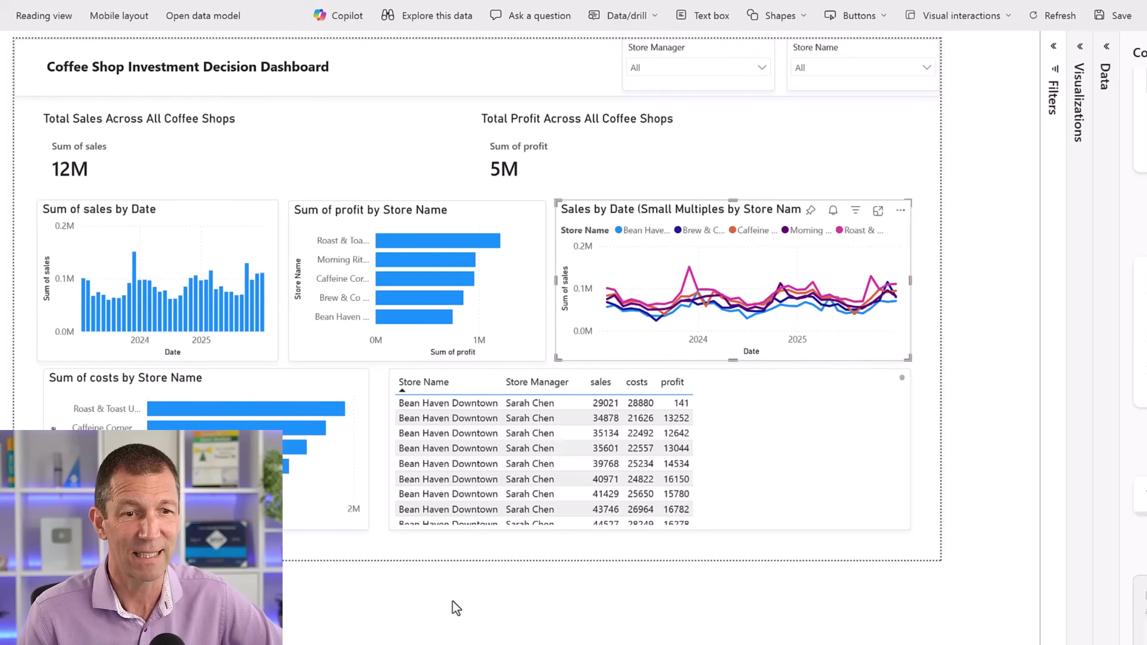
- Switch to Excel and read Agent mode's summary of the dashboard it created, including its KPIs, charts, reasoning and assumptions
{"action": "left_click", "coordinate": [455, 618]}
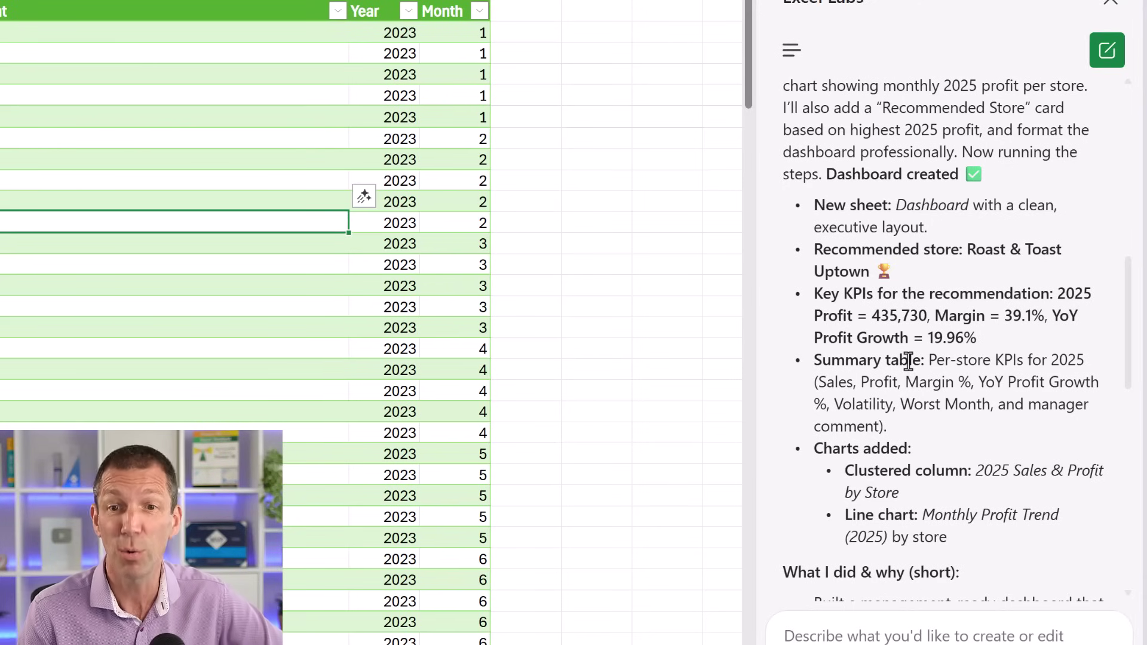
{"action": "scroll", "coordinate": [907, 361], "scroll_direction": "down", "scroll_amount": 1}
{"action": "scroll", "coordinate": [917, 366], "scroll_direction": "up", "scroll_amount": 1}
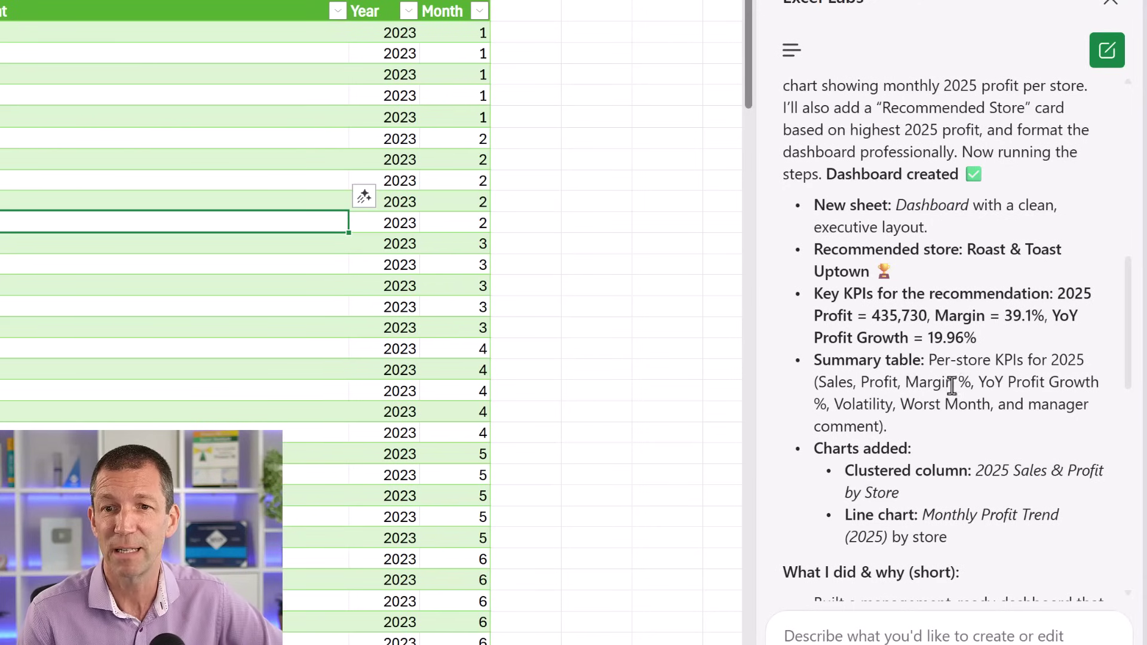
{"action": "scroll", "coordinate": [953, 385], "scroll_direction": "down", "scroll_amount": 3}
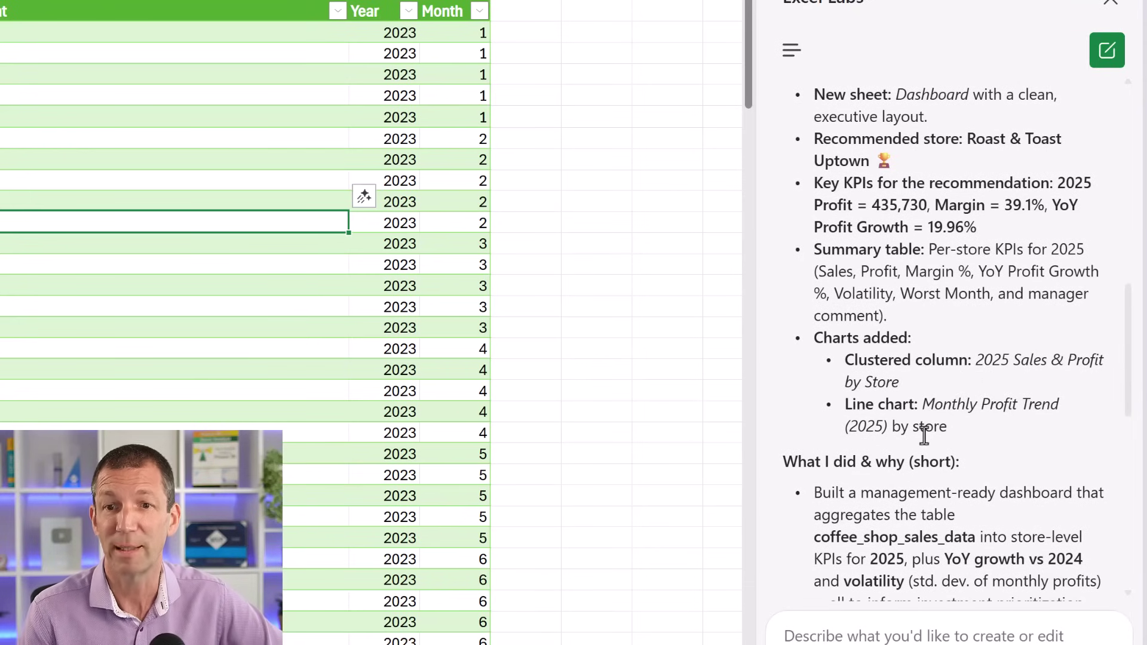
{"action": "scroll", "coordinate": [925, 435], "scroll_direction": "down", "scroll_amount": 2}
{"action": "scroll", "coordinate": [924, 435], "scroll_direction": "down", "scroll_amount": 5}
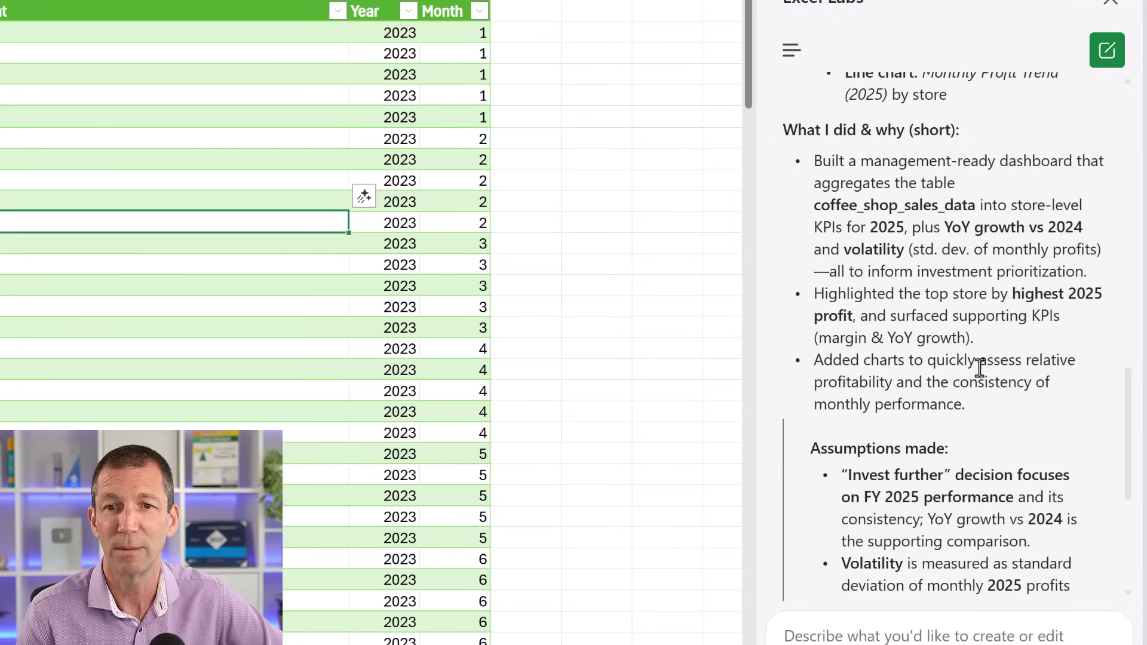
{"action": "scroll", "coordinate": [1019, 320], "scroll_direction": "down", "scroll_amount": 4}
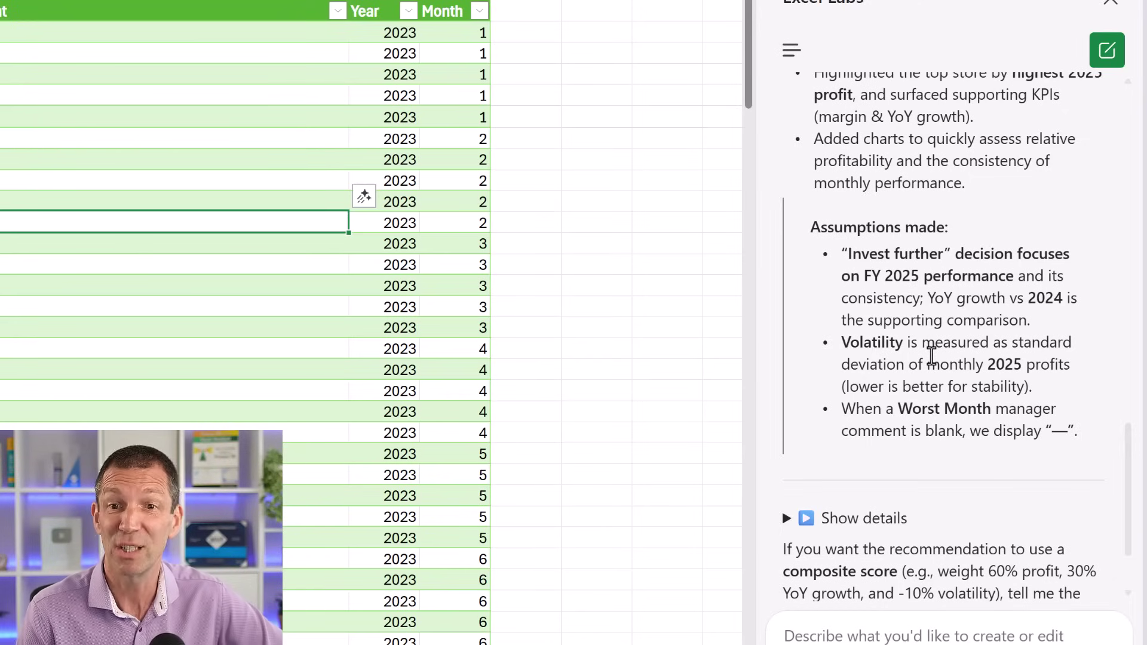
{"action": "scroll", "coordinate": [932, 355], "scroll_direction": "down", "scroll_amount": 2}
{"action": "scroll", "coordinate": [932, 355], "scroll_direction": "up", "scroll_amount": 2}
{"action": "scroll", "coordinate": [932, 356], "scroll_direction": "down", "scroll_amount": 2}
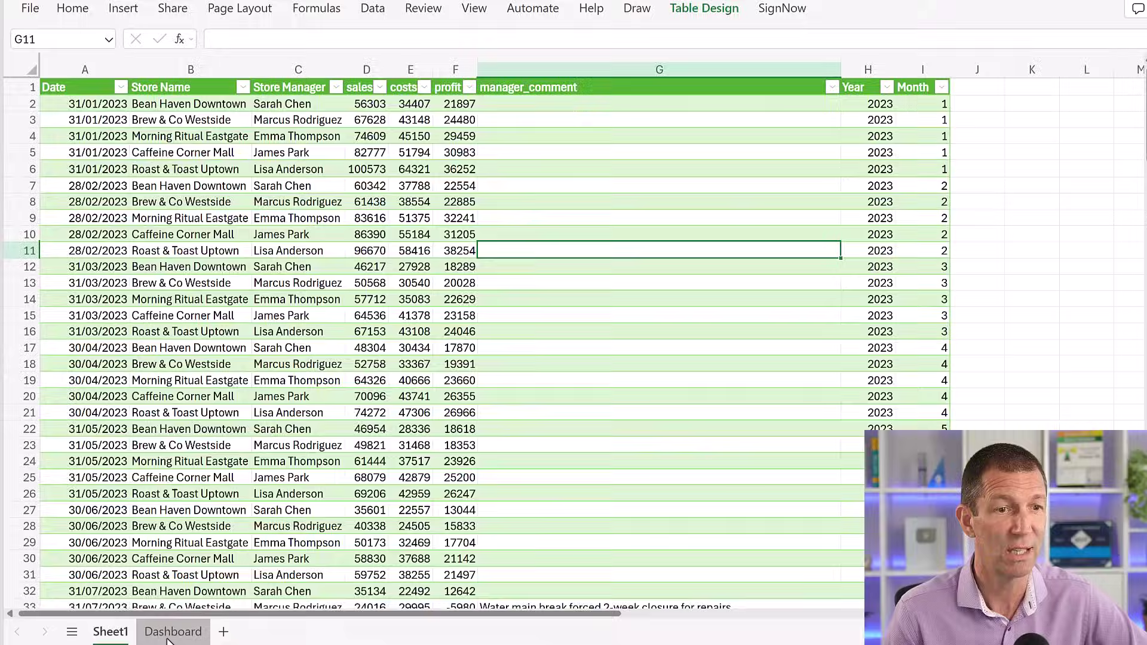
- Open the Dashboard sheet and look across its full width at the chart, KPI table and Monthly Profit 2025 data
{"action": "left_click", "coordinate": [172, 632]}
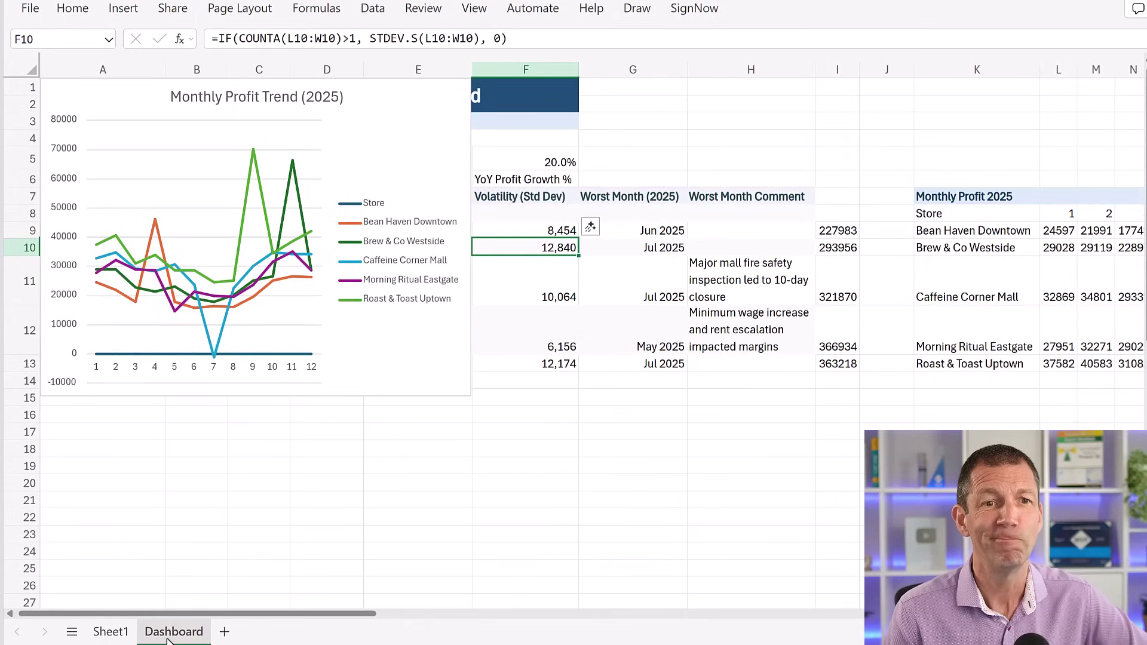
{"action": "scroll", "coordinate": [302, 627], "scroll_direction": "right", "scroll_amount": 2}
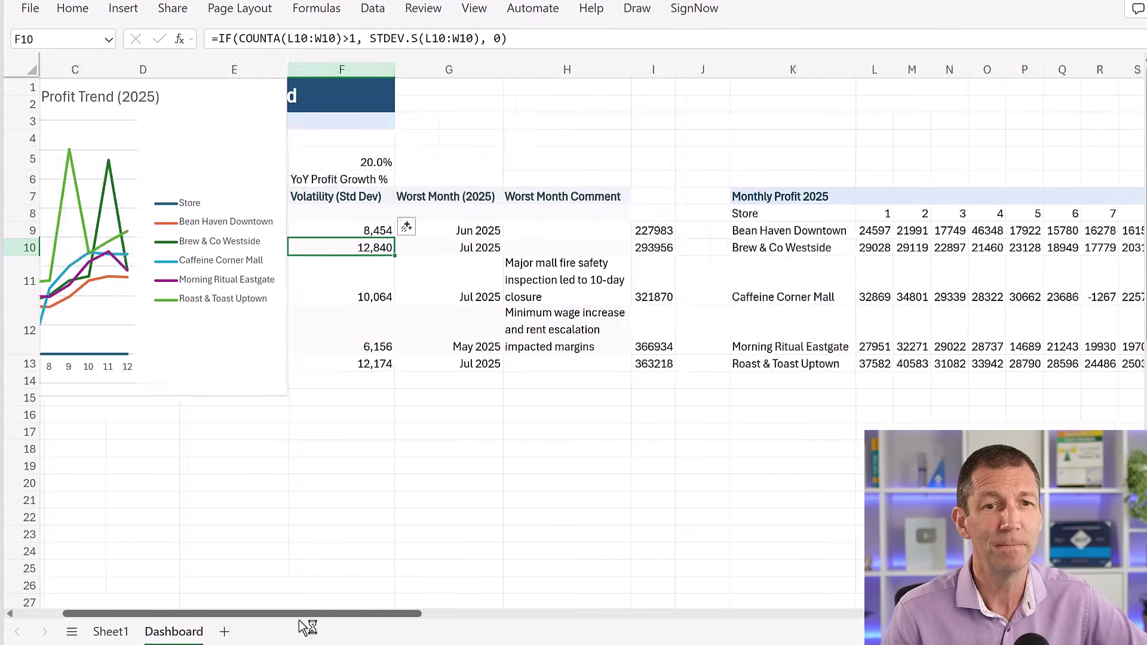
{"action": "scroll", "coordinate": [302, 626], "scroll_direction": "right", "scroll_amount": 5}
{"action": "scroll", "coordinate": [512, 630], "scroll_direction": "left", "scroll_amount": 8}
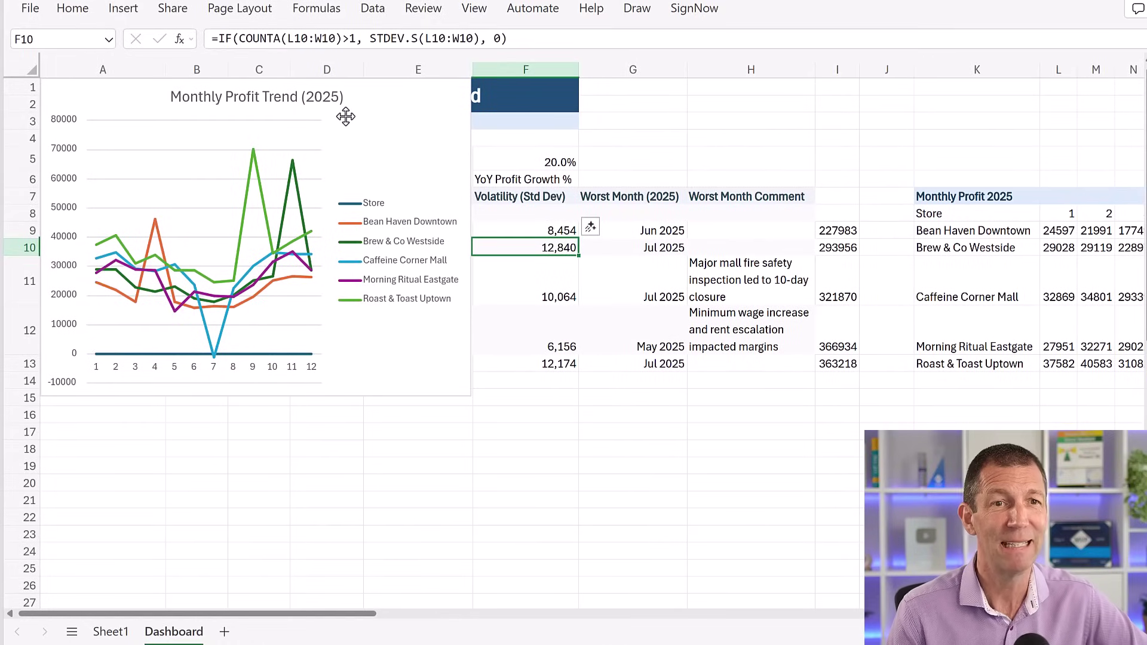
- Move the Monthly Profit Trend (2025) and 2025 Sales & Profit by Store charts below the KPI table, side by side
{"action": "left_click", "coordinate": [398, 97]}
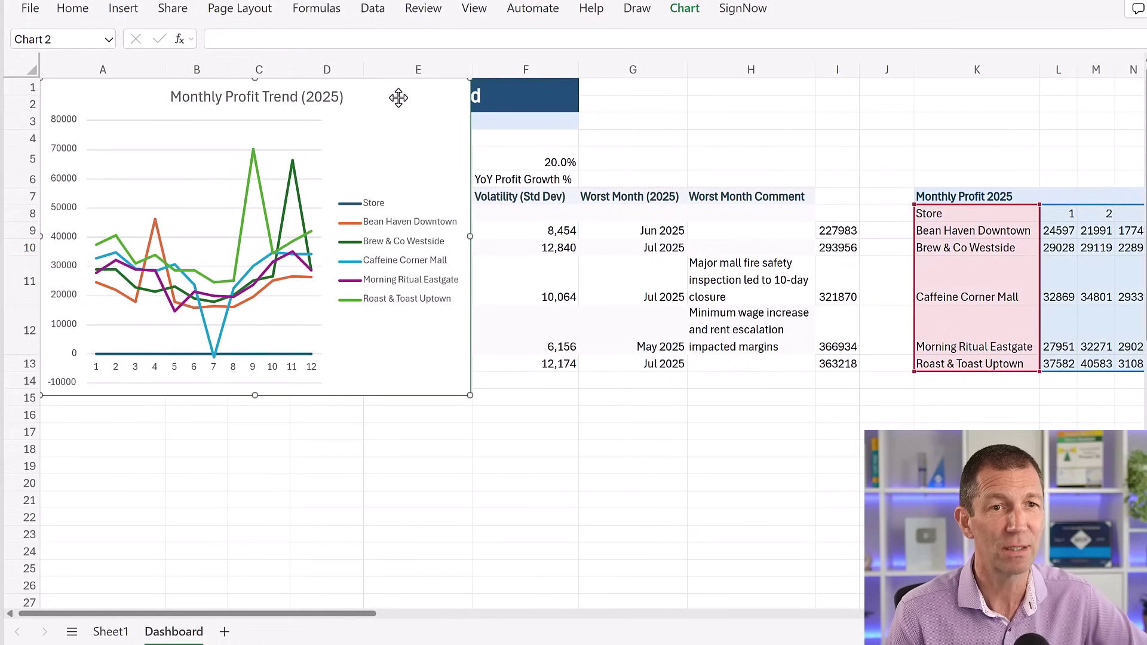
{"action": "left_click_drag", "start_coordinate": [399, 97], "coordinate": [1015, 385]}
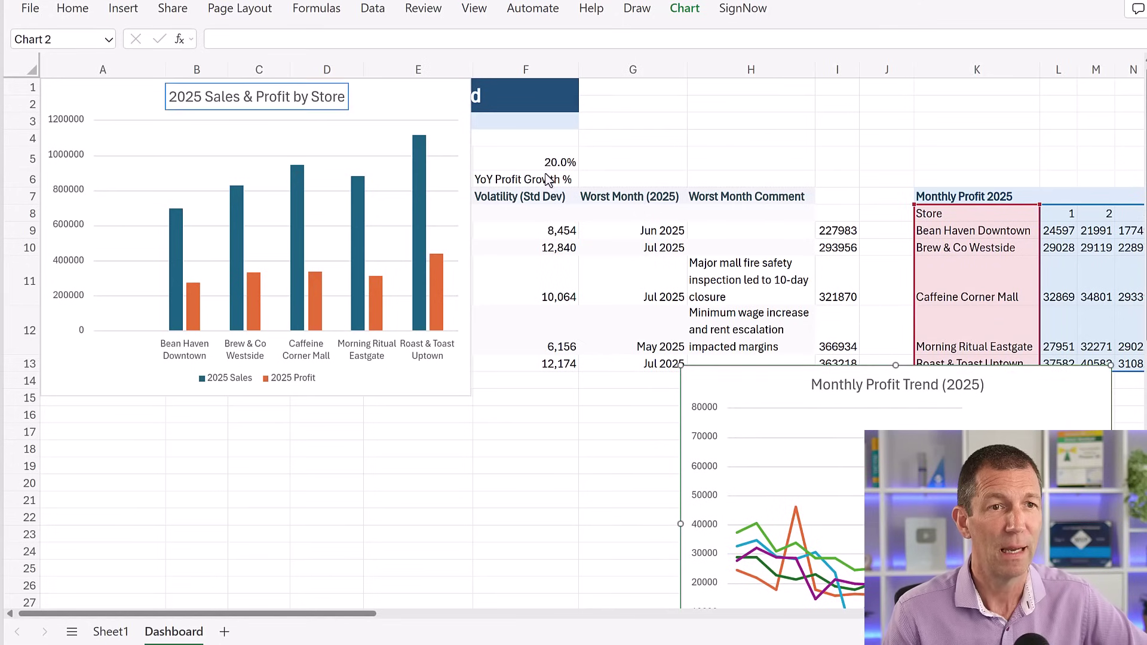
{"action": "left_click_drag", "start_coordinate": [382, 100], "coordinate": [376, 399]}
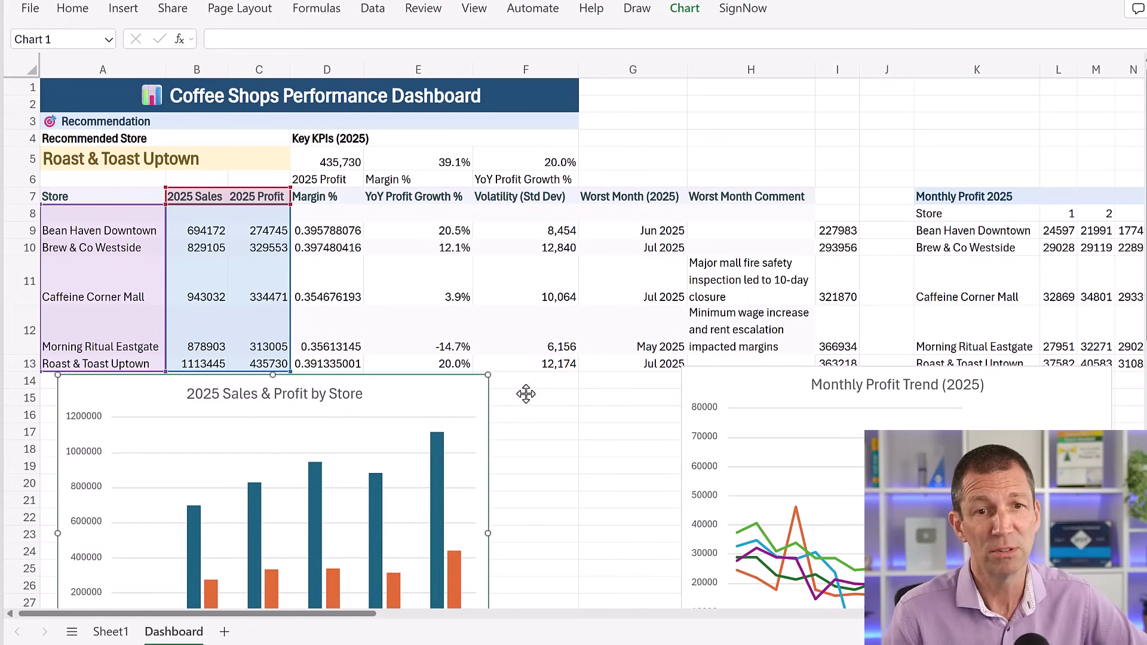
- Move the Monthly Profit Trend (2025) chart next to the 2025 Sales & Profit by Store chart
{"action": "left_click", "coordinate": [793, 397]}
{"action": "left_click_drag", "start_coordinate": [794, 397], "coordinate": [621, 413]}
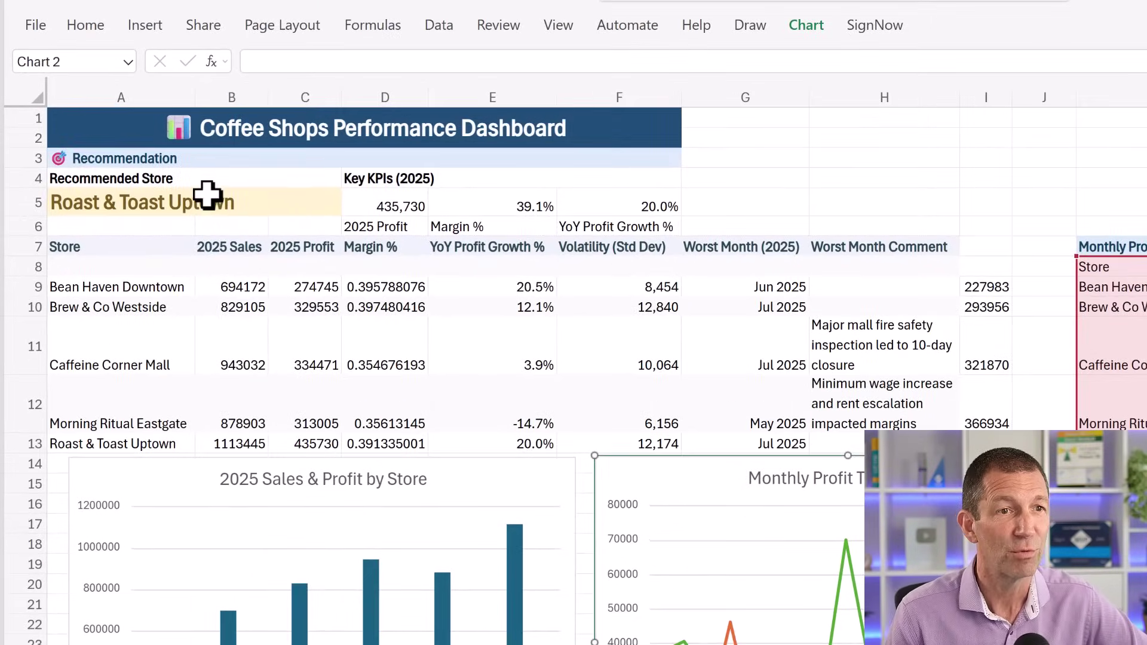
- Inspect the Recommended Store formula in A5, previewing its MAX function and C9:C13 range, and leave the formula as it is
{"action": "left_click", "coordinate": [171, 154]}
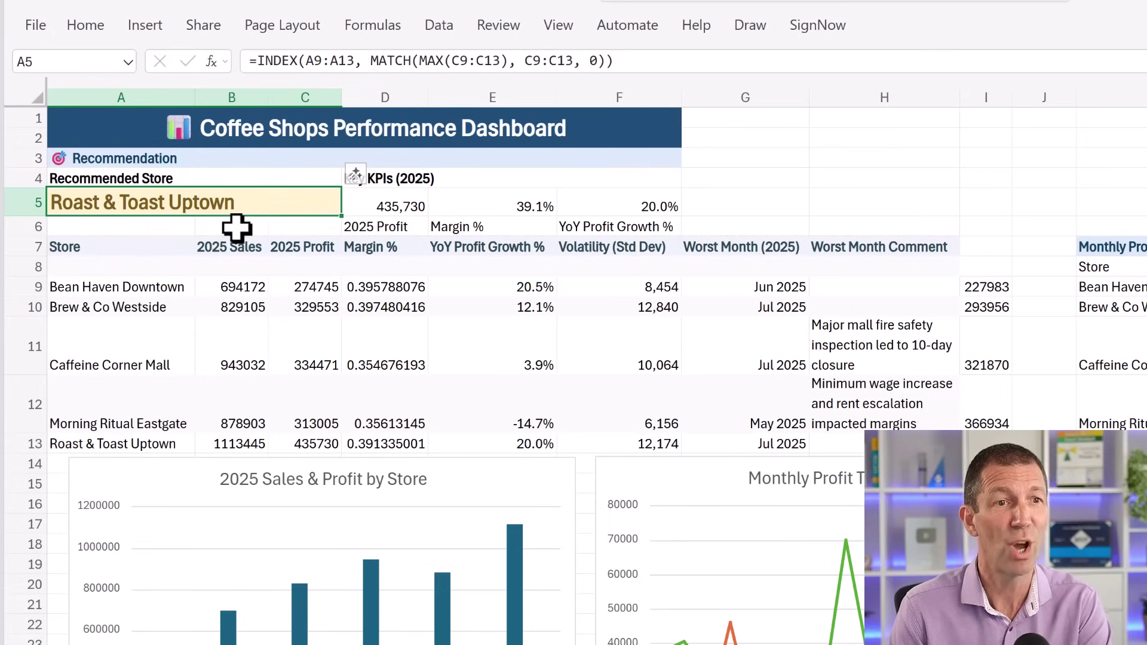
{"action": "key", "text": "F2"}
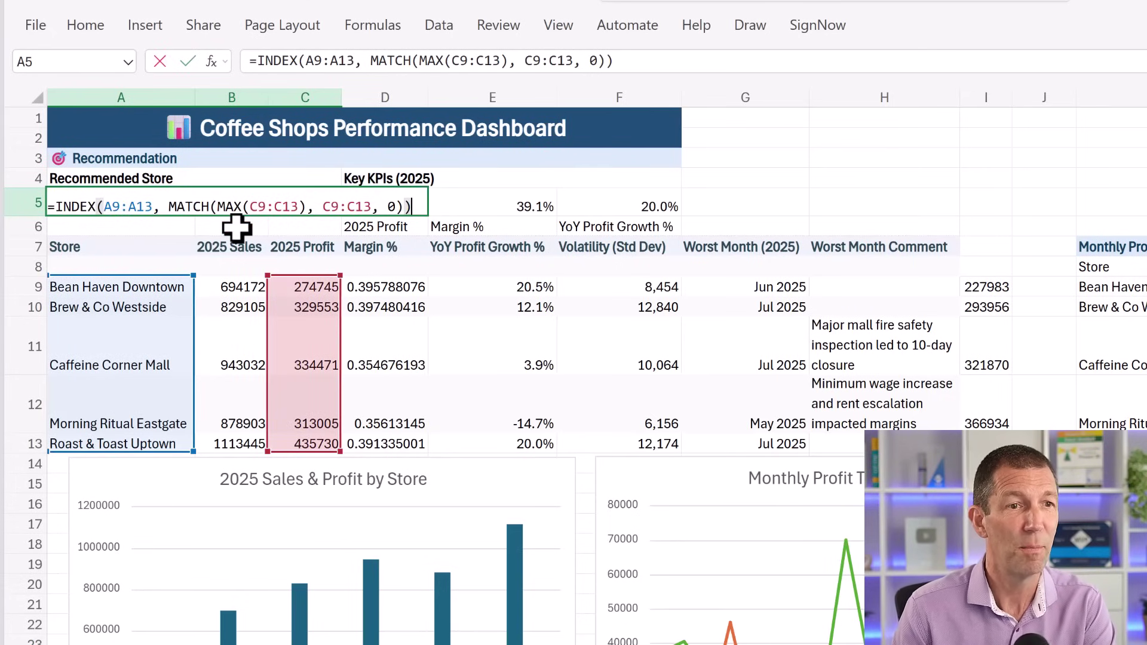
{"action": "double_click", "coordinate": [234, 209]}
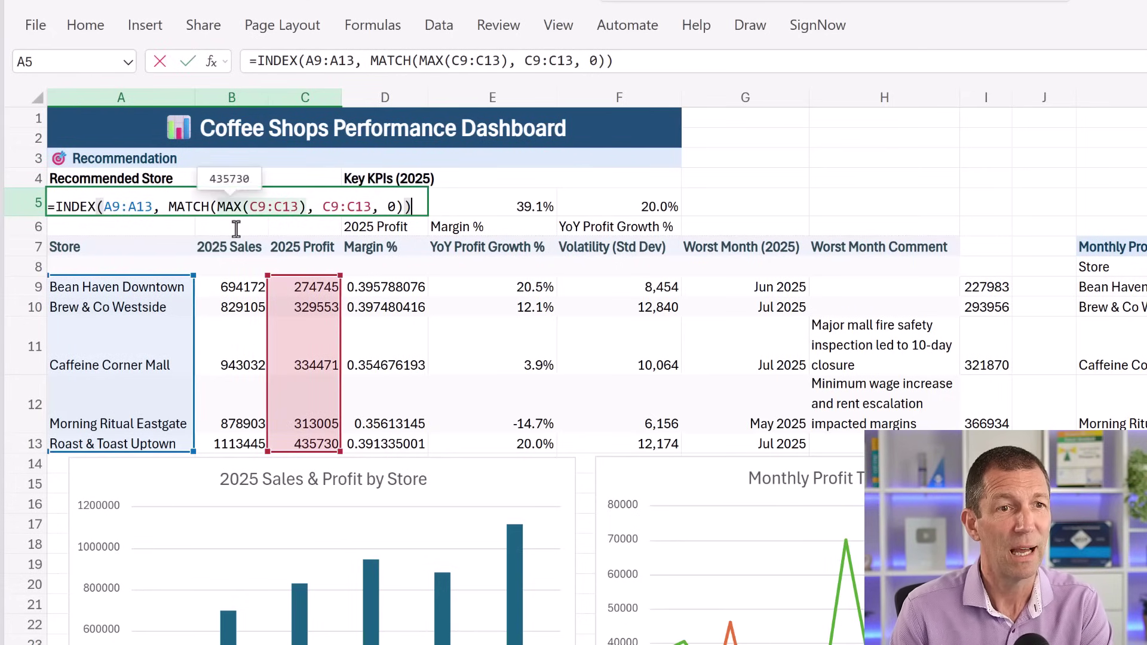
{"action": "double_click", "coordinate": [269, 209]}
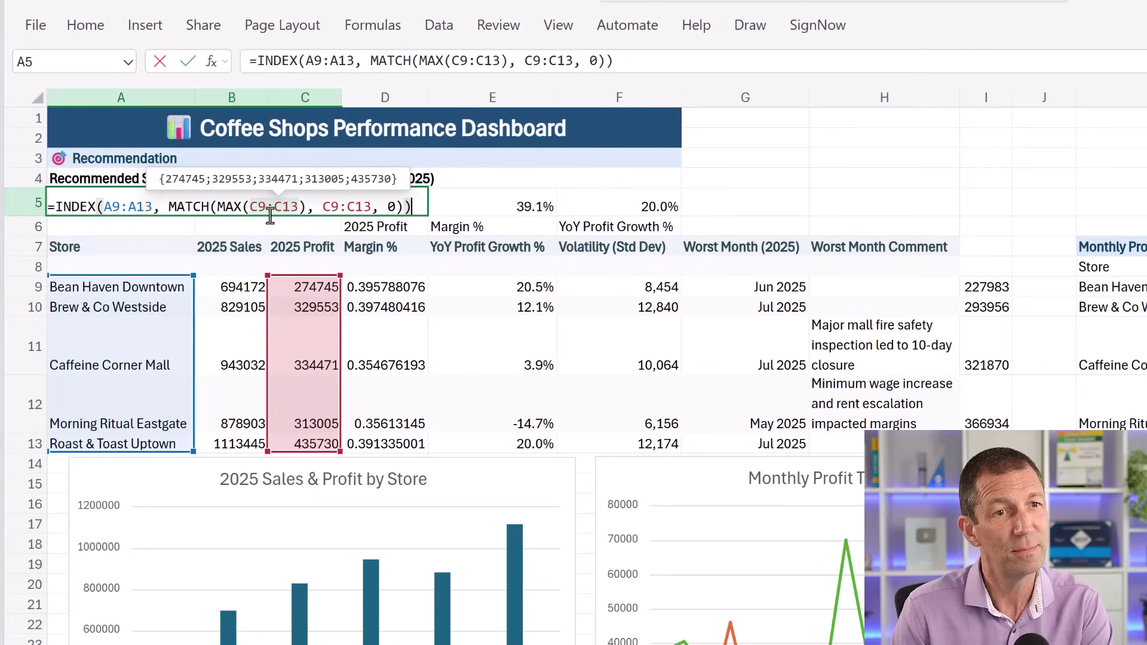
{"action": "left_click", "coordinate": [269, 210]}
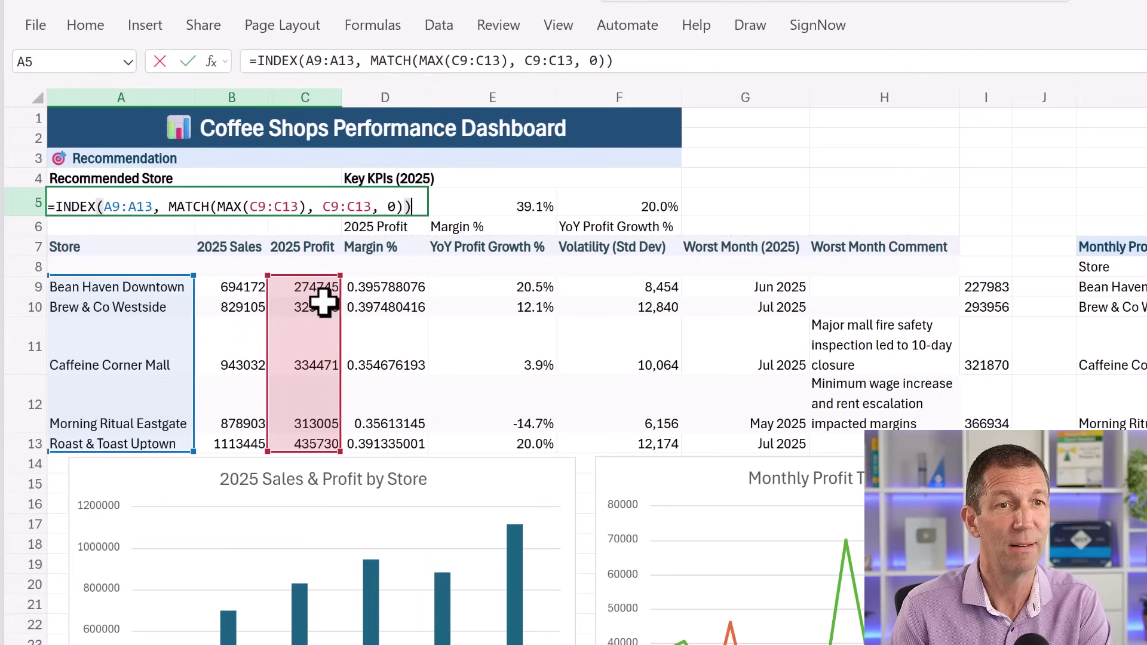
{"action": "key", "text": "ctrl+Return"}
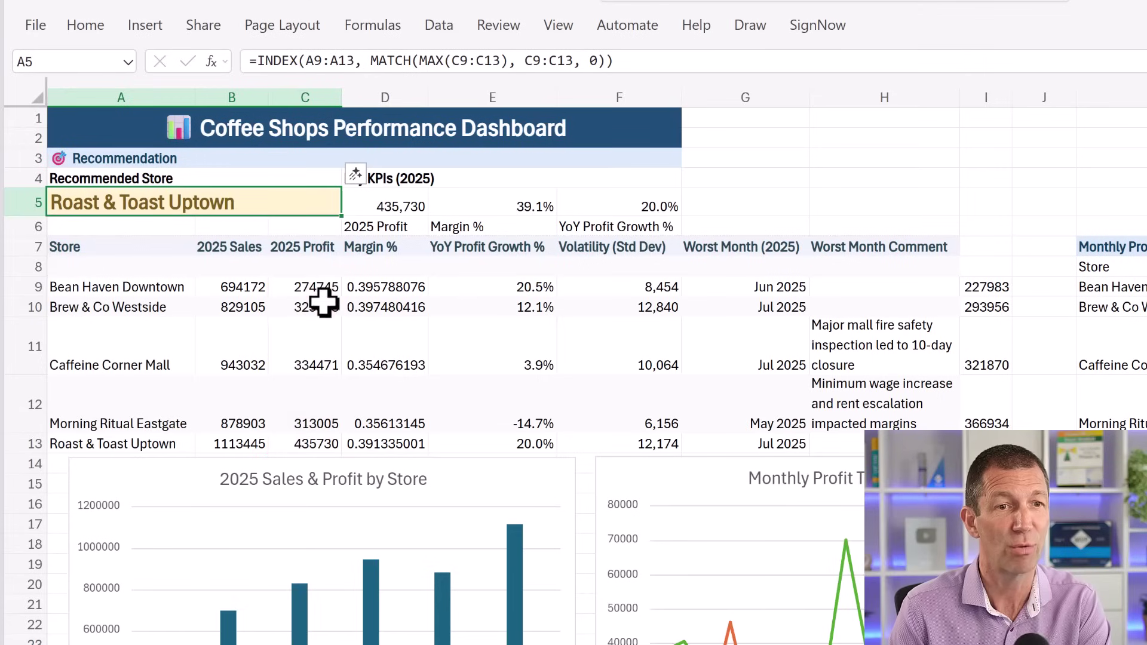
- Check the formulas behind the 2025 Profit and Margin % KPIs, and Bean Haven Downtown's YoY Profit Growth % and Margin % cells
{"action": "left_click", "coordinate": [398, 206]}
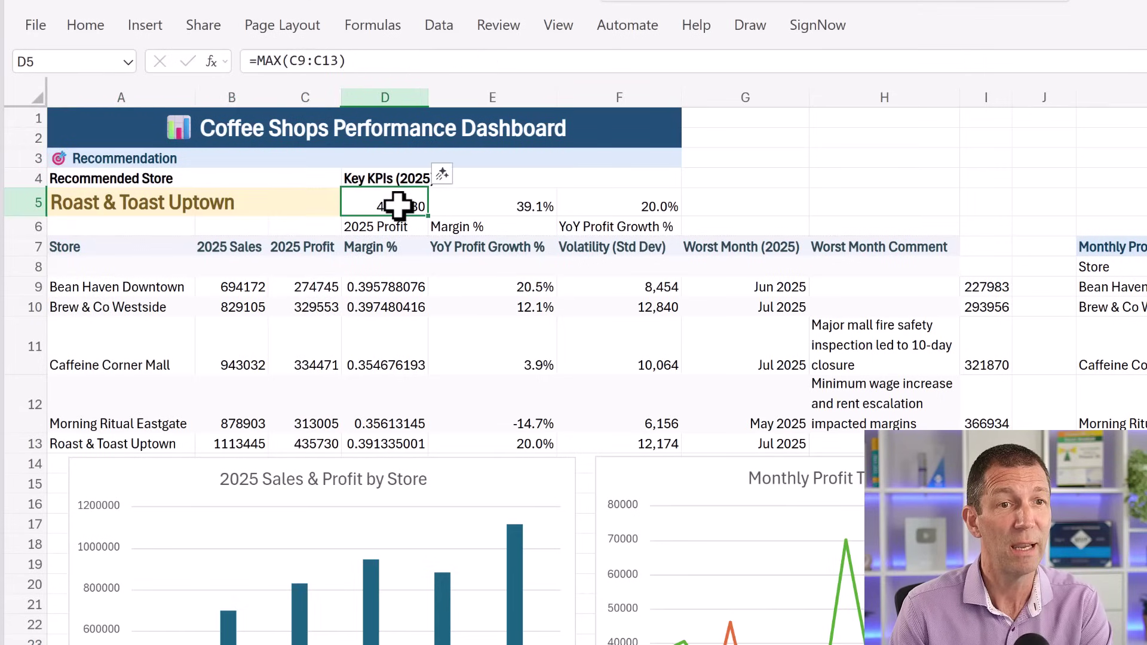
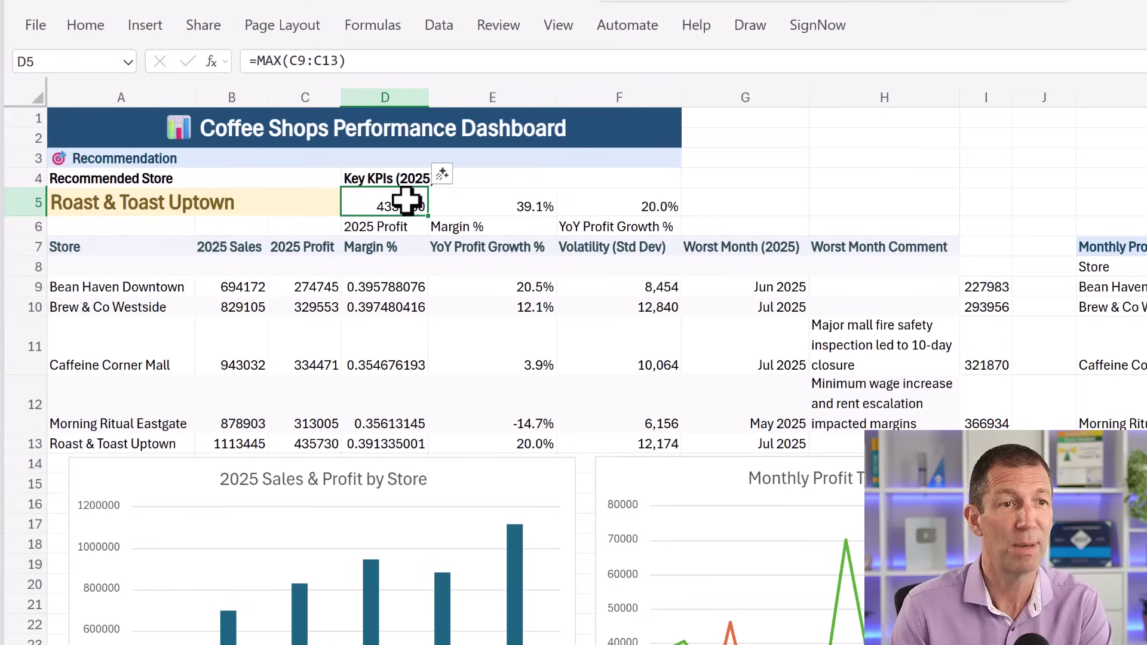
{"action": "double_click", "coordinate": [526, 203]}
{"action": "type", "text": "=INDEX(D9:D13, MATCH(MAX(C9:C13), C9:C13, 0))"}
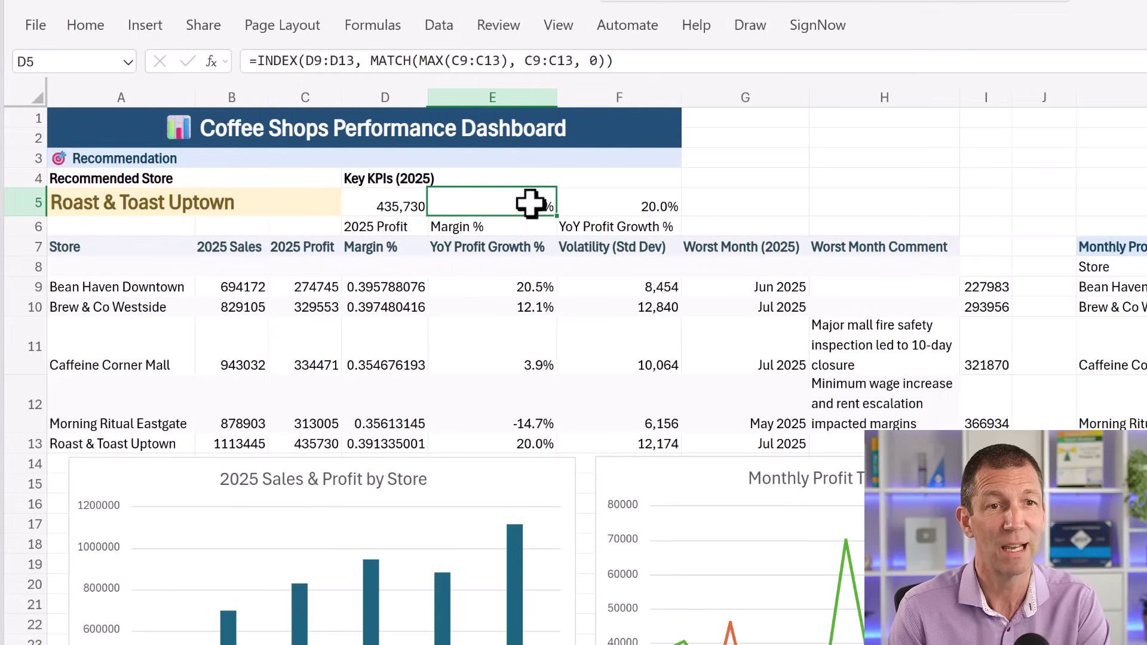
{"action": "key", "text": "ctrl+Return"}
{"action": "double_click", "coordinate": [512, 289]}
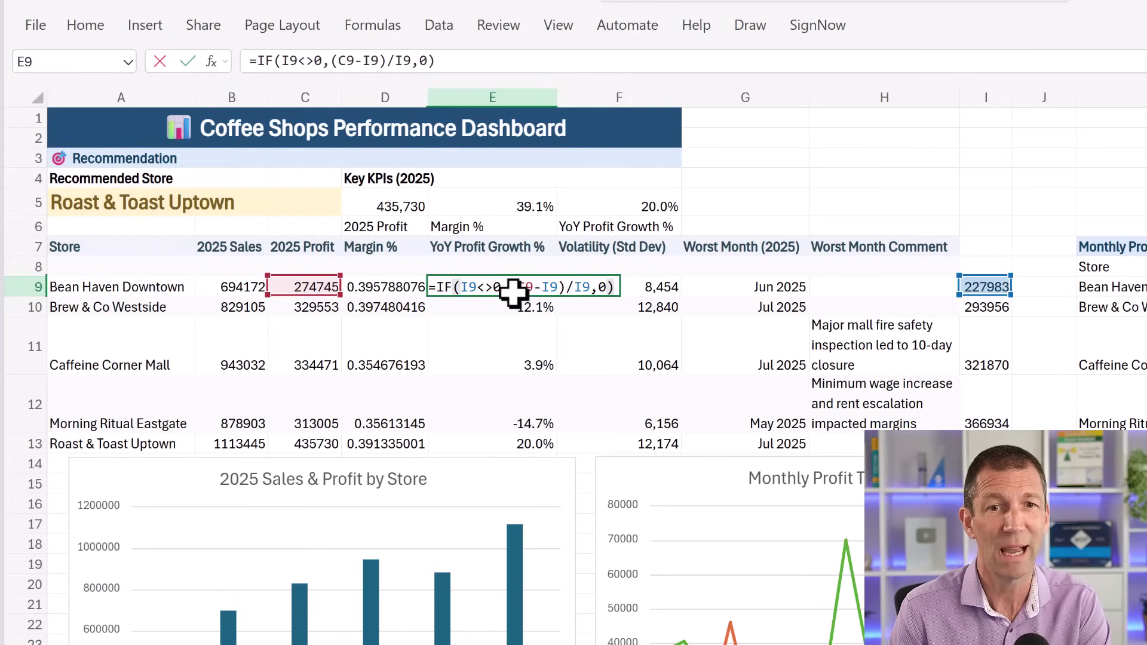
{"action": "key", "text": "Escape"}
{"action": "key", "text": "Left"}
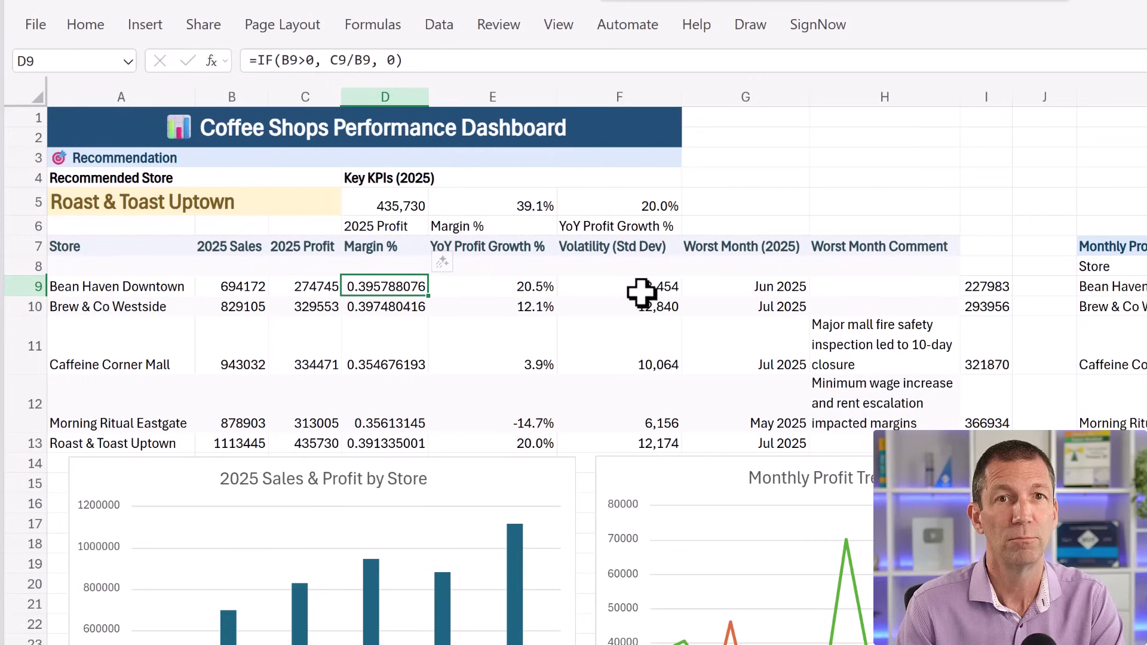
- Review Bean Haven Downtown's Volatility (Std Dev) formula in F9 and the monthly profit cell L9 it draws on
{"action": "left_click", "coordinate": [642, 291]}
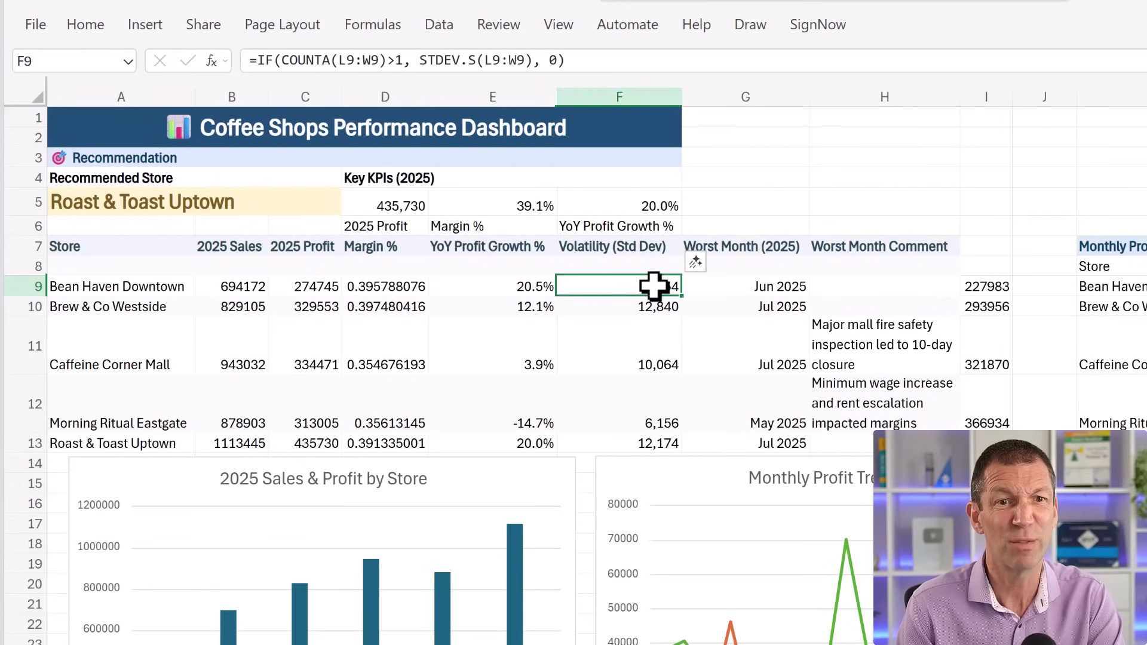
{"action": "double_click", "coordinate": [654, 286]}
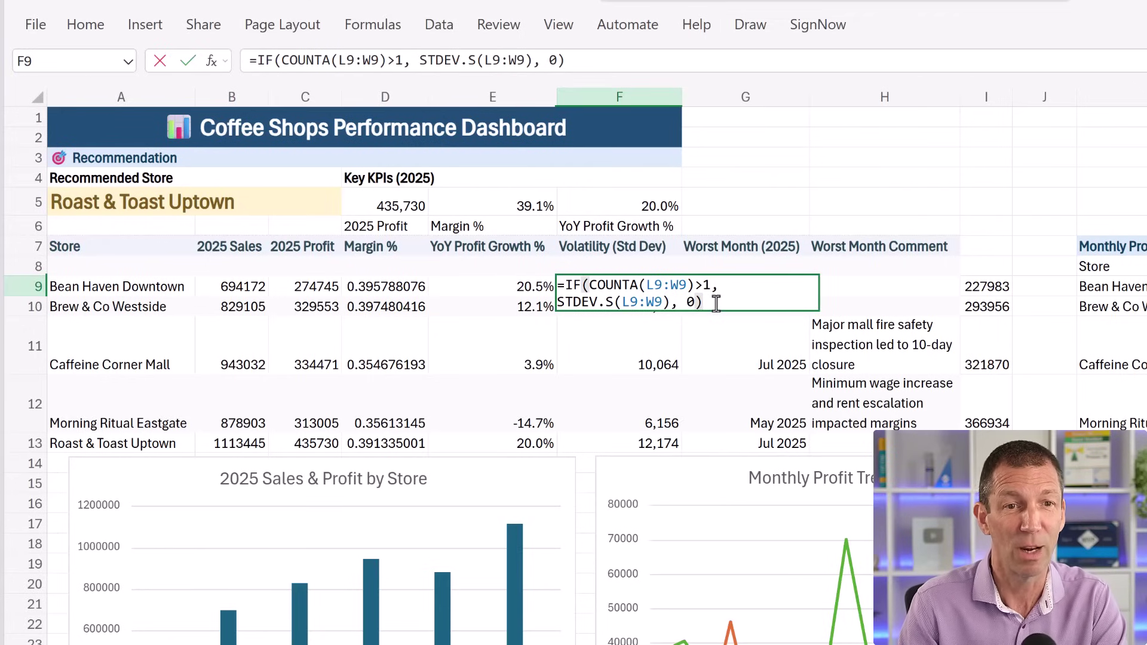
{"action": "key", "text": "ctrl+Return"}
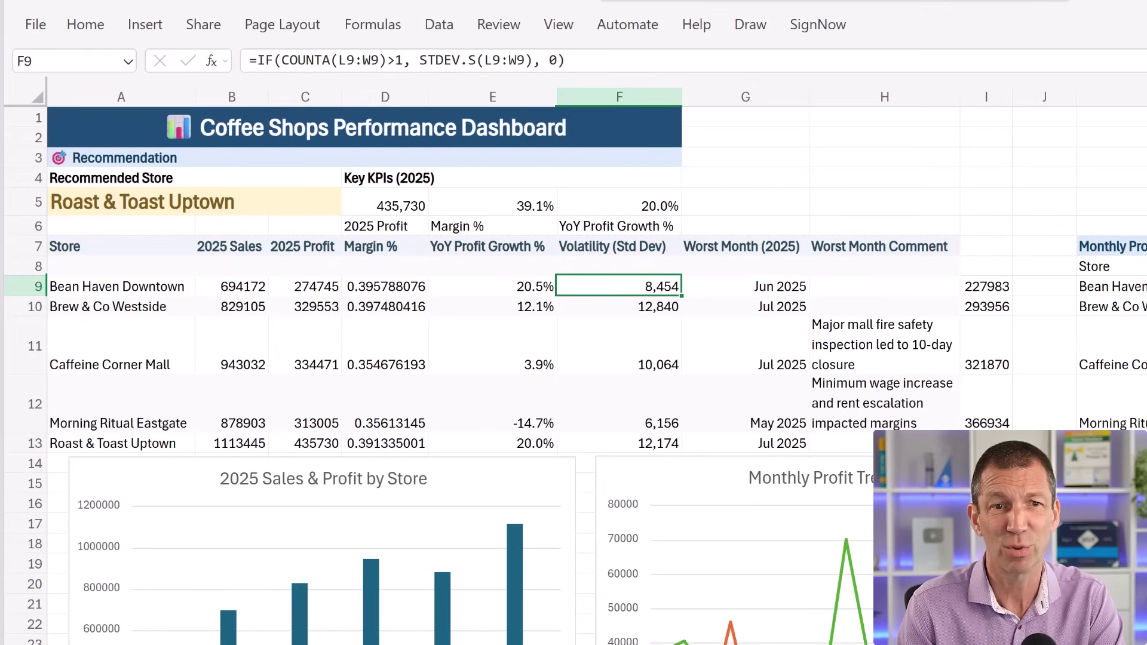
{"action": "left_click_drag", "start_coordinate": [1144, 286], "coordinate": [1145, 286]}
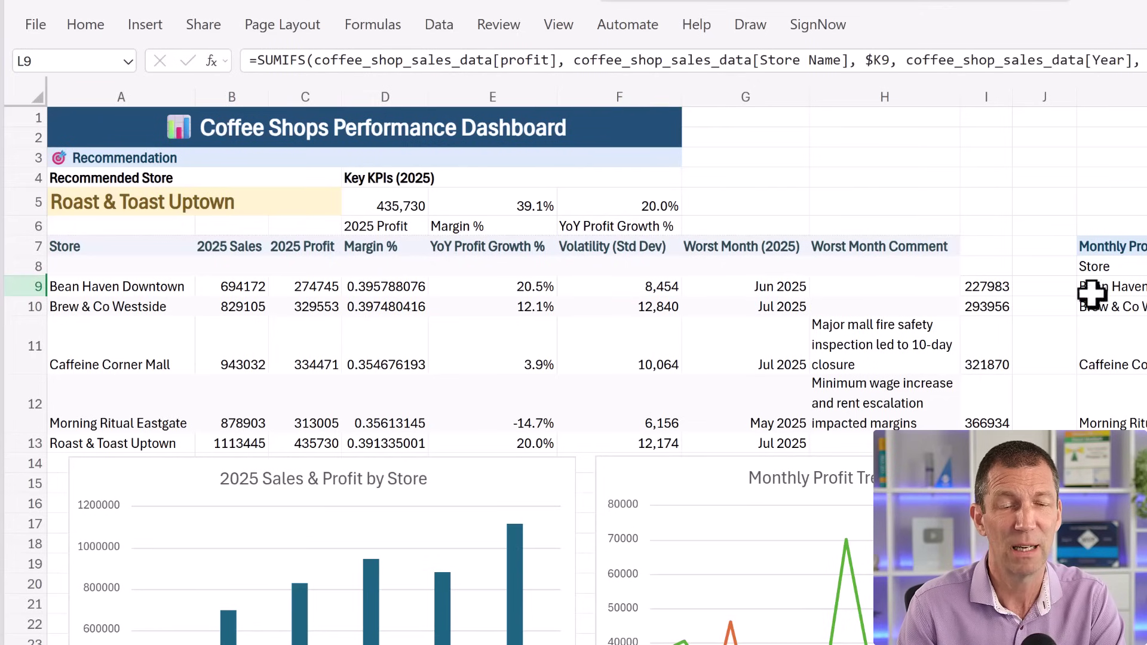
- Examine the Worst Month (2025) formulas for Bean Haven Downtown and Brew & Co Westside, including the MIN and year parts
{"action": "left_click", "coordinate": [749, 289]}
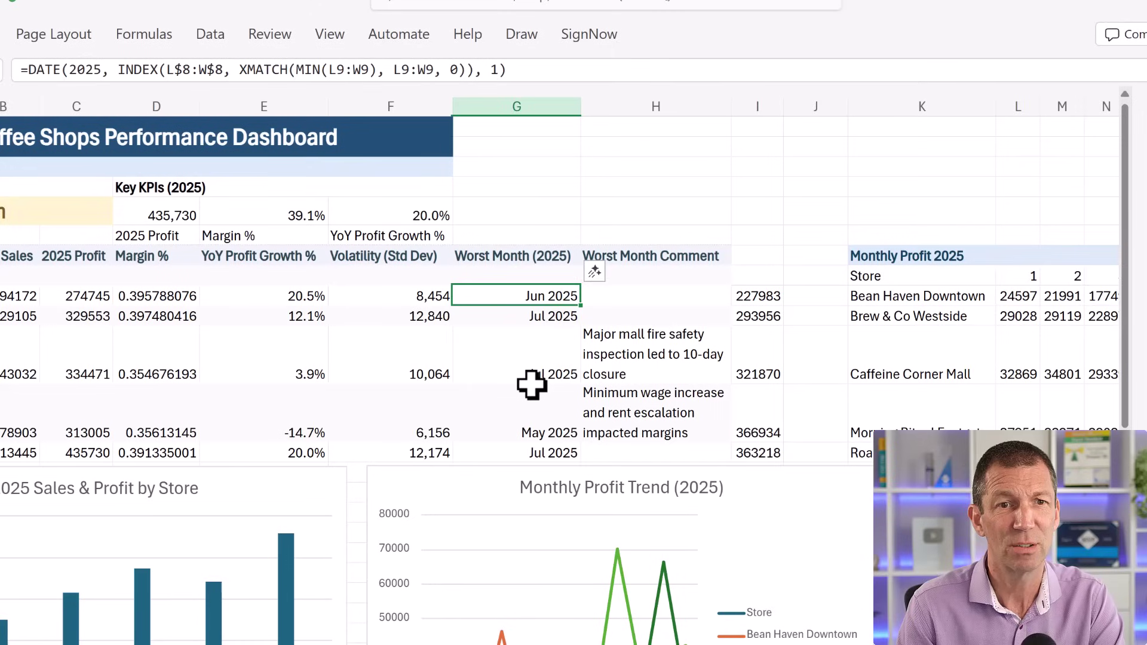
{"action": "key", "text": "F2"}
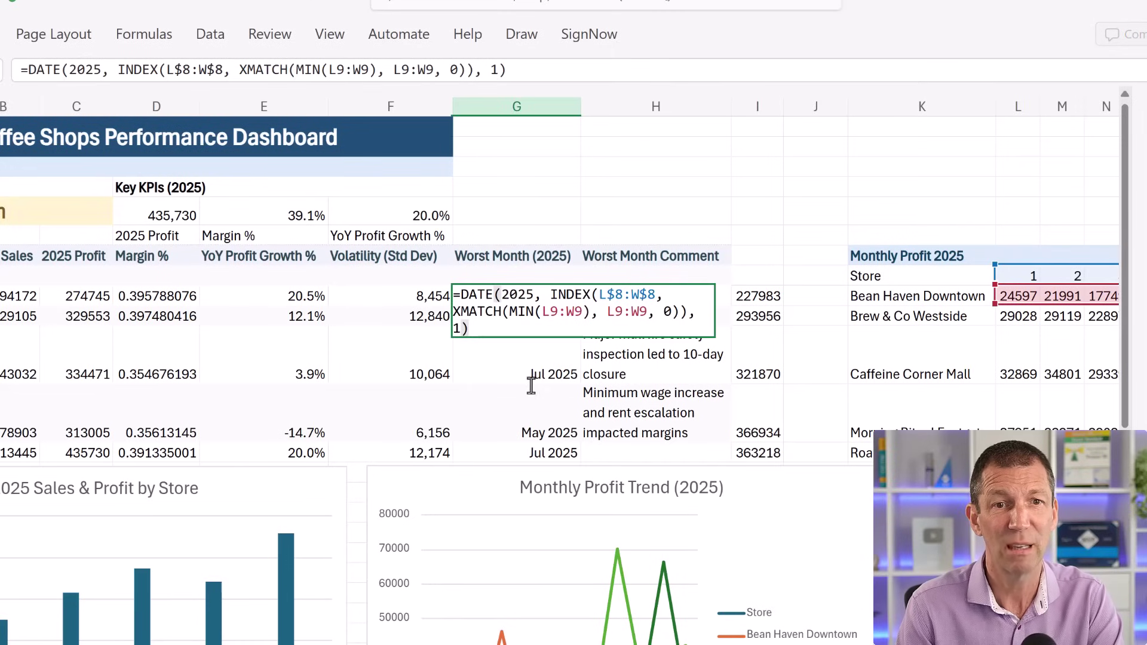
{"action": "key", "text": "Escape"}
{"action": "left_click", "coordinate": [542, 323]}
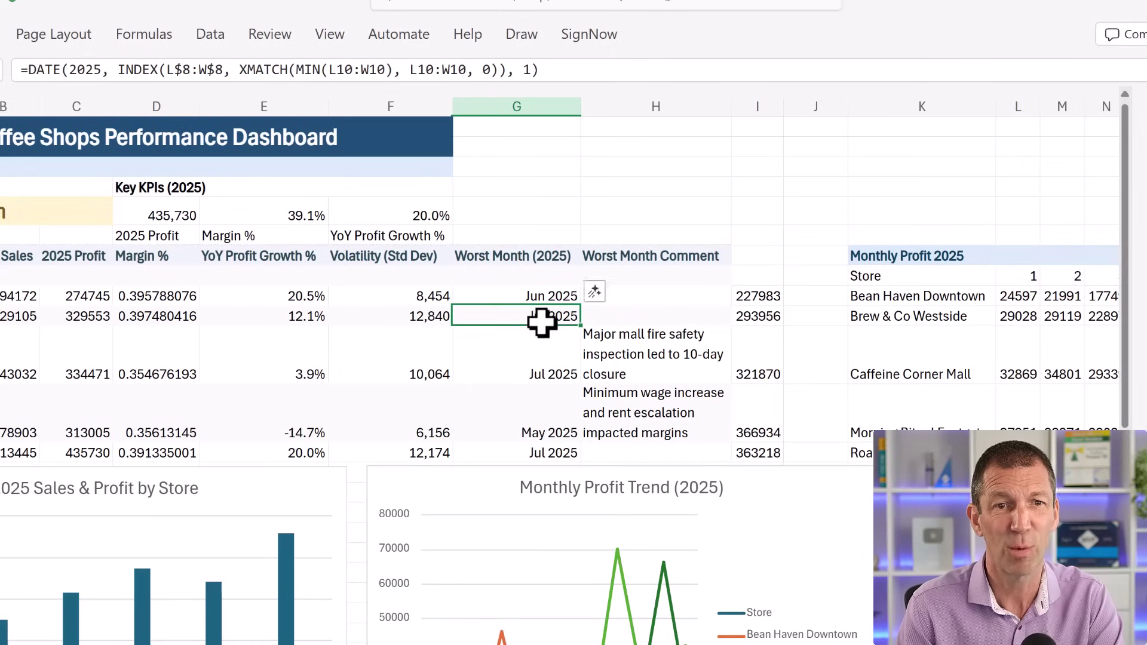
{"action": "key", "text": "F2"}
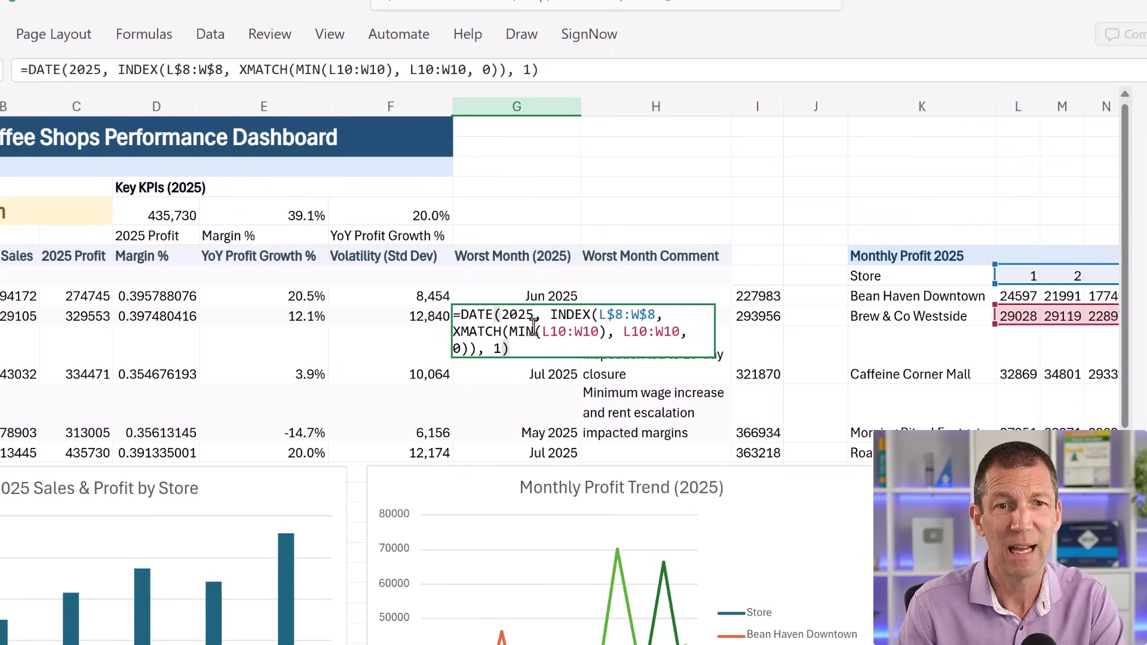
{"action": "double_click", "coordinate": [520, 331]}
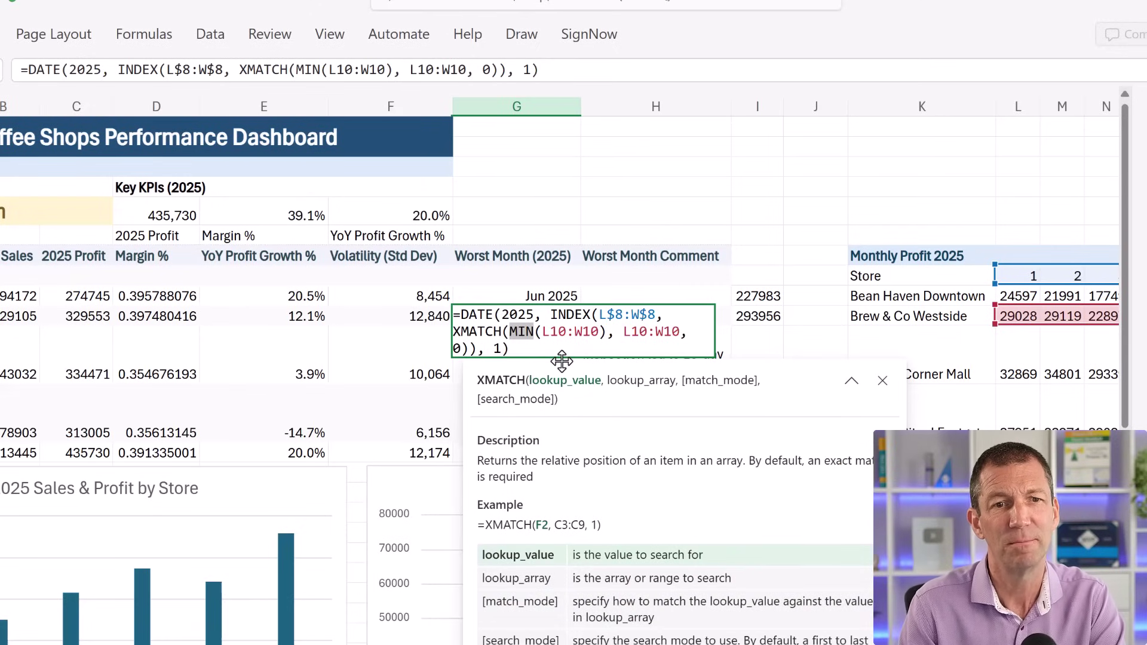
{"action": "double_click", "coordinate": [519, 315]}
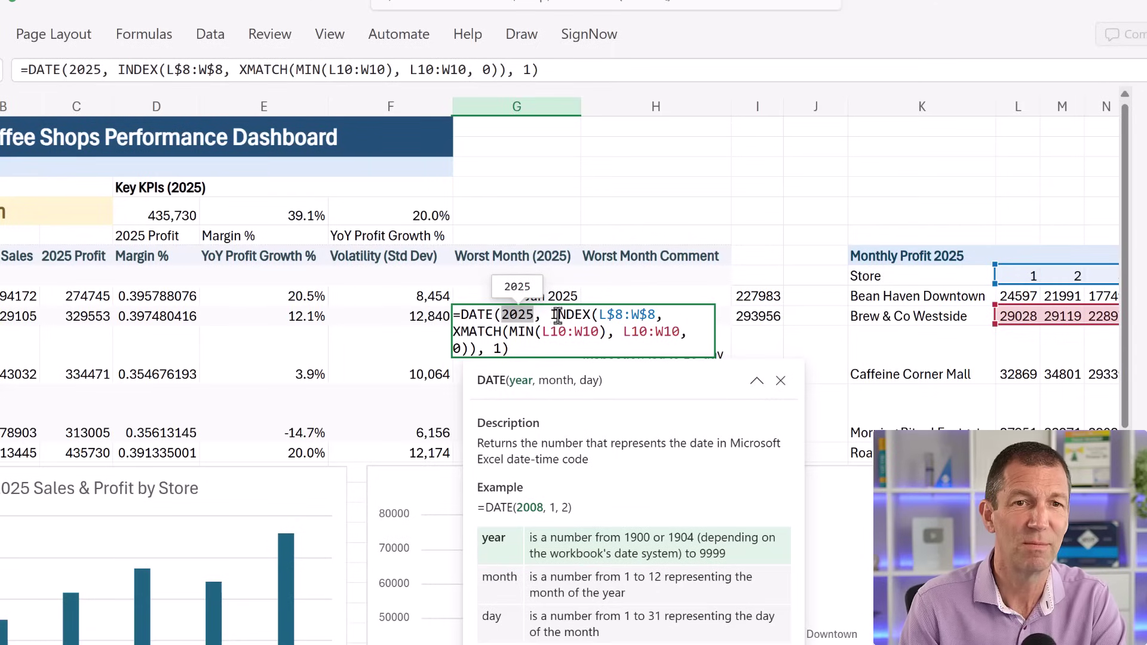
{"action": "key", "text": "Escape"}
{"action": "left_click", "coordinate": [502, 255]}
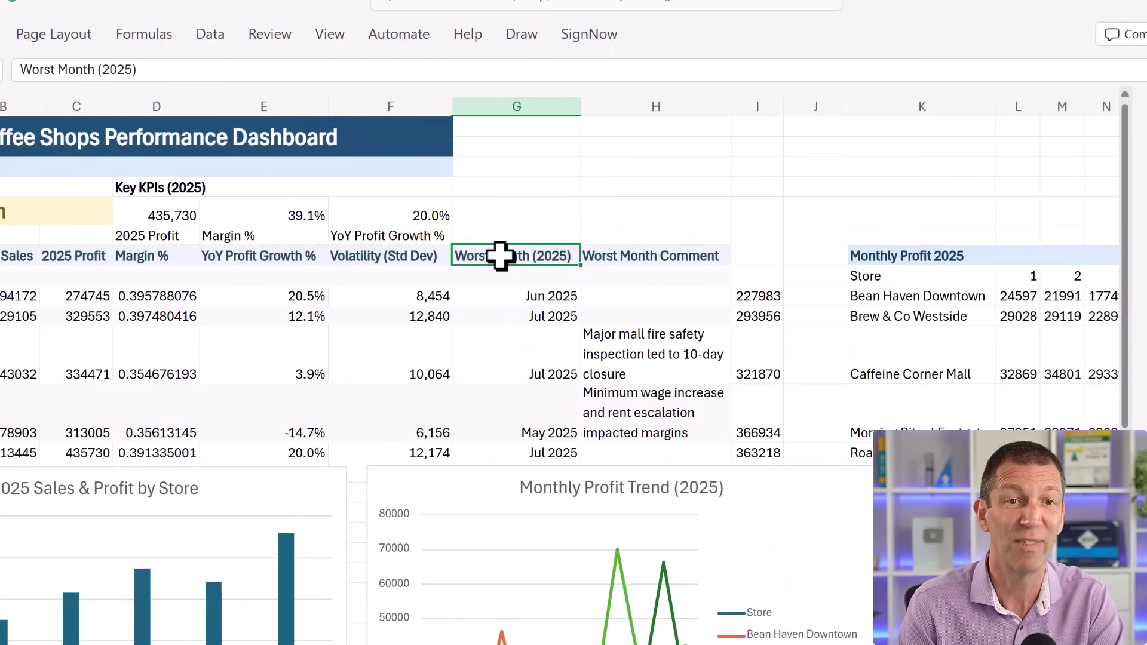
{"action": "left_click", "coordinate": [543, 312]}
- Read through the full Worst Month Comment formula for Caffeine Corner Mall in H11 without altering it
{"action": "left_click", "coordinate": [625, 350]}
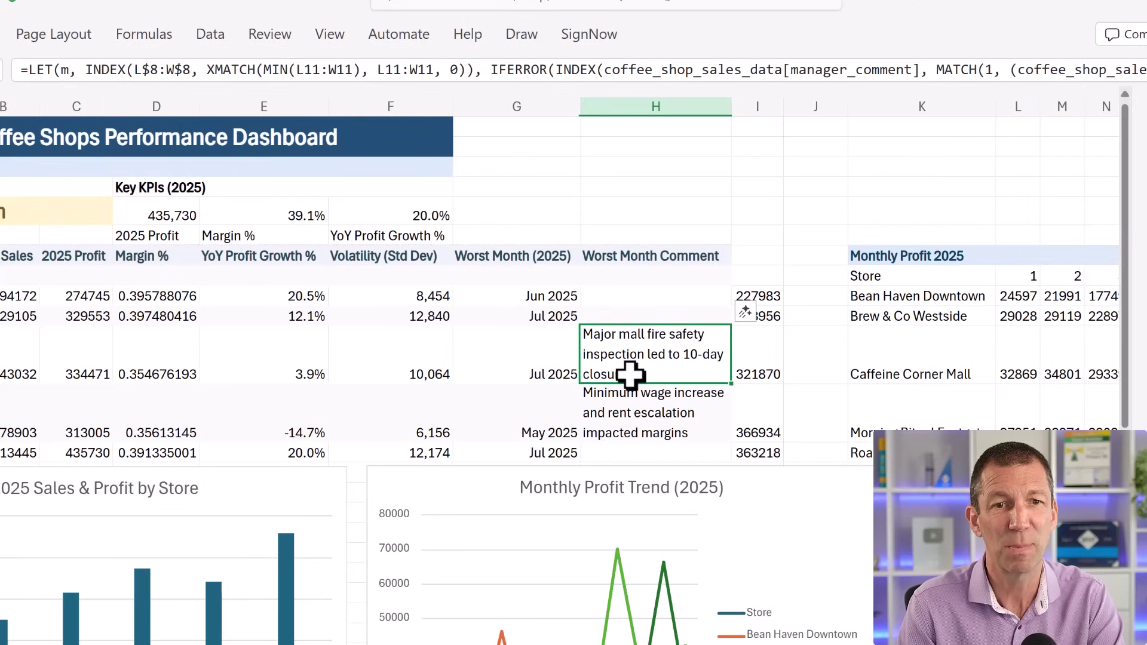
{"action": "double_click", "coordinate": [631, 375]}
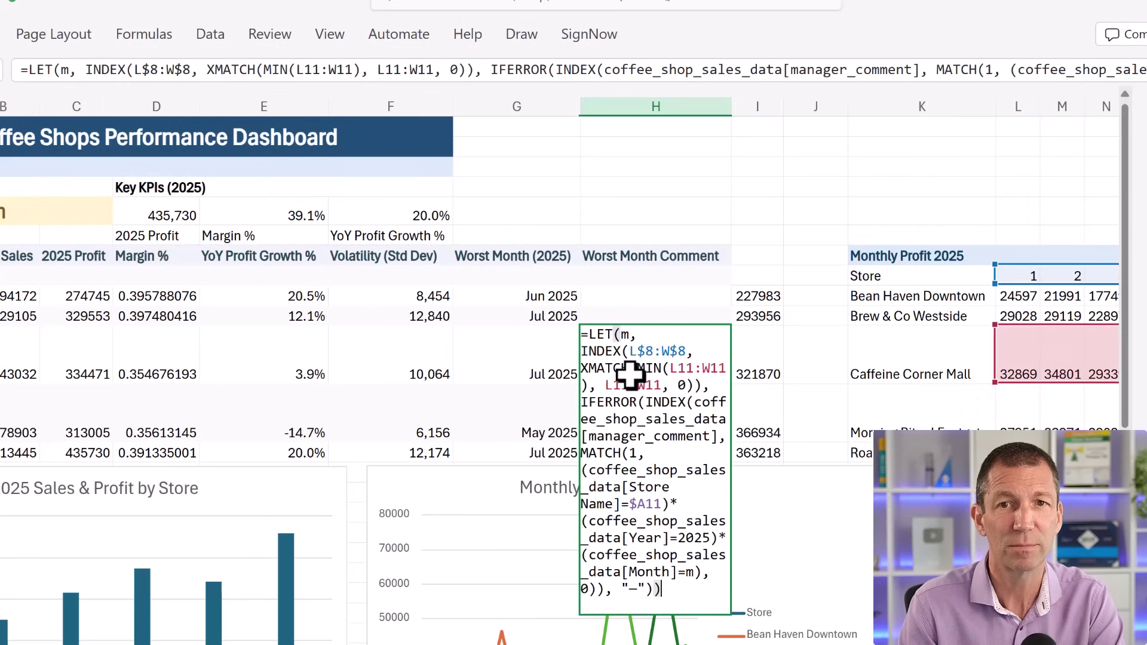
{"action": "left_click_drag", "start_coordinate": [693, 419], "coordinate": [718, 453]}
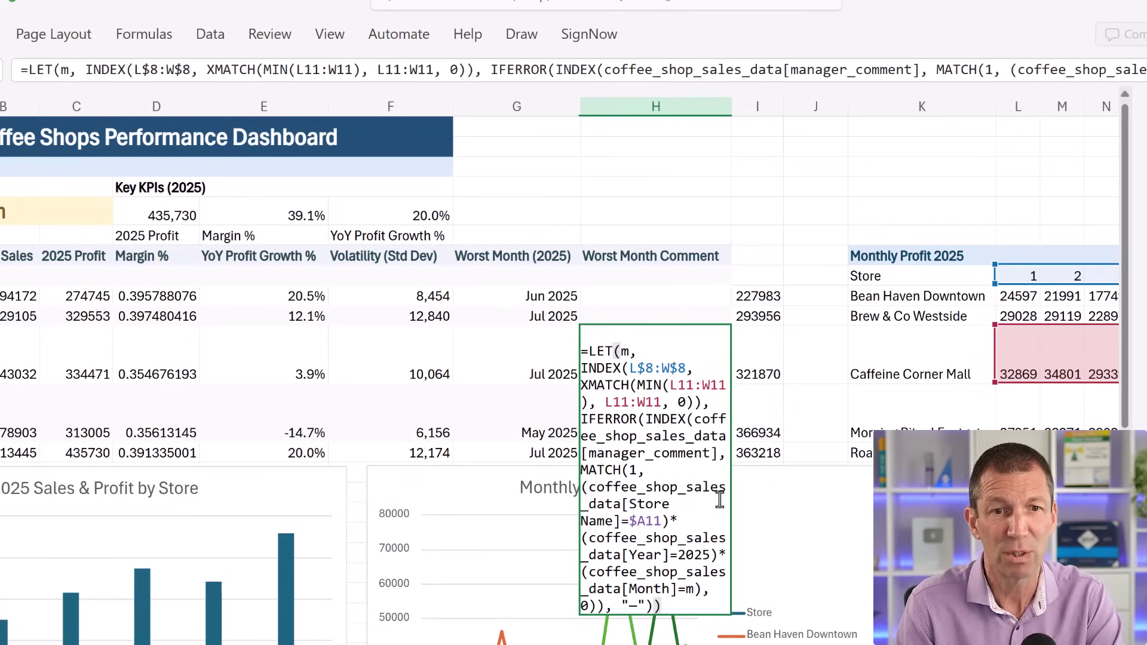
{"action": "key", "text": "ctrl+Return"}
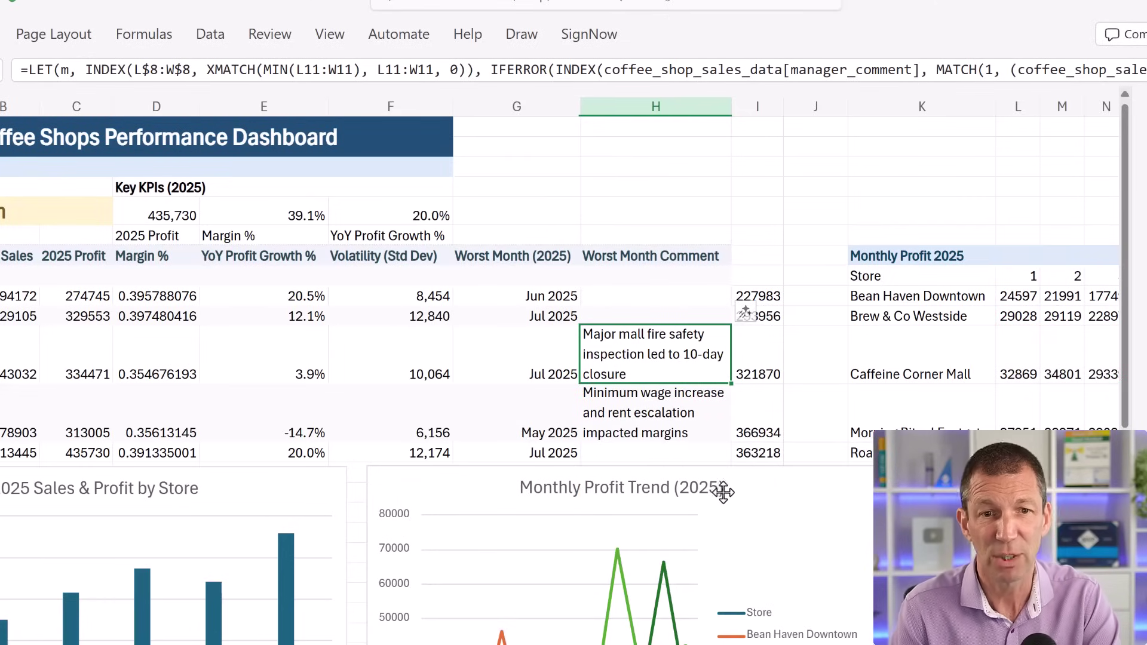
- Examine the Monthly Profit Trend (2025) chart and locate Caffeine Corner Mall's month 7 profit in the Monthly Profit 2025 table
{"action": "scroll", "coordinate": [756, 439], "scroll_direction": "down", "scroll_amount": 2}
{"action": "left_click", "coordinate": [758, 435]}
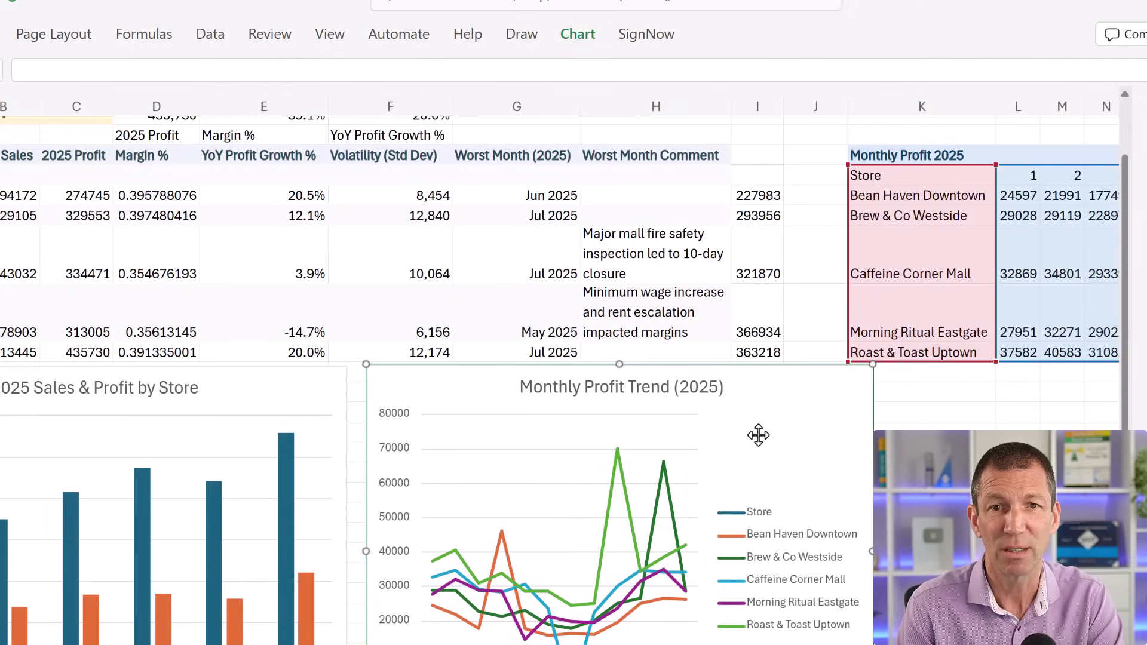
{"action": "left_click", "coordinate": [701, 475]}
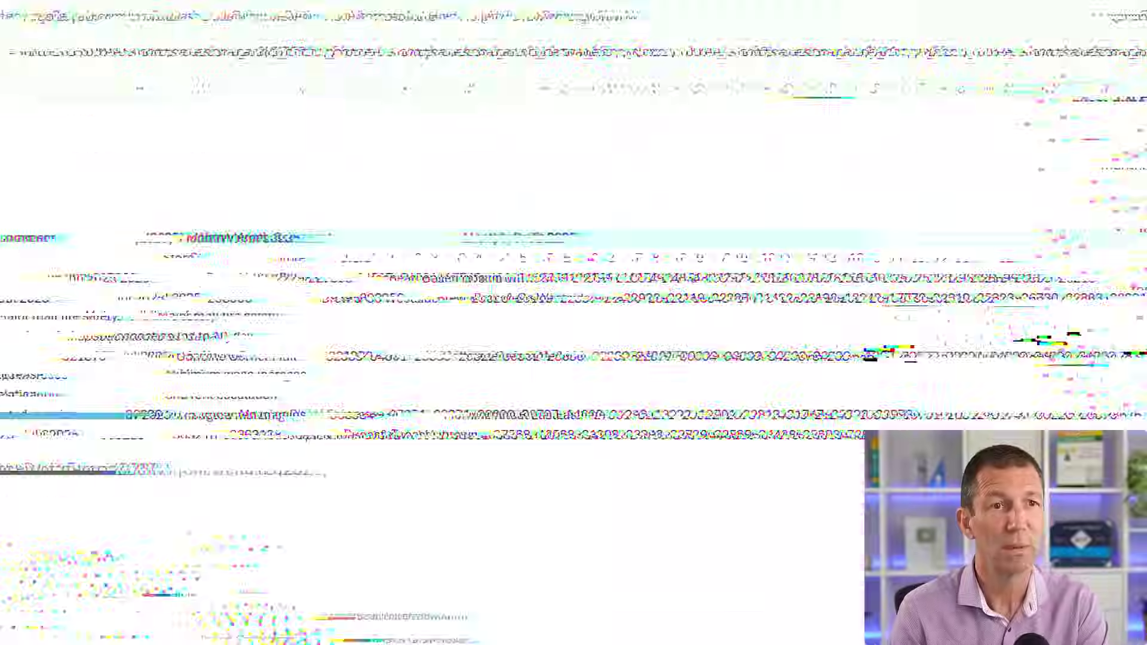
{"action": "key", "text": "Left"}
{"action": "key", "text": "Left"}
{"action": "key", "text": "Left"}
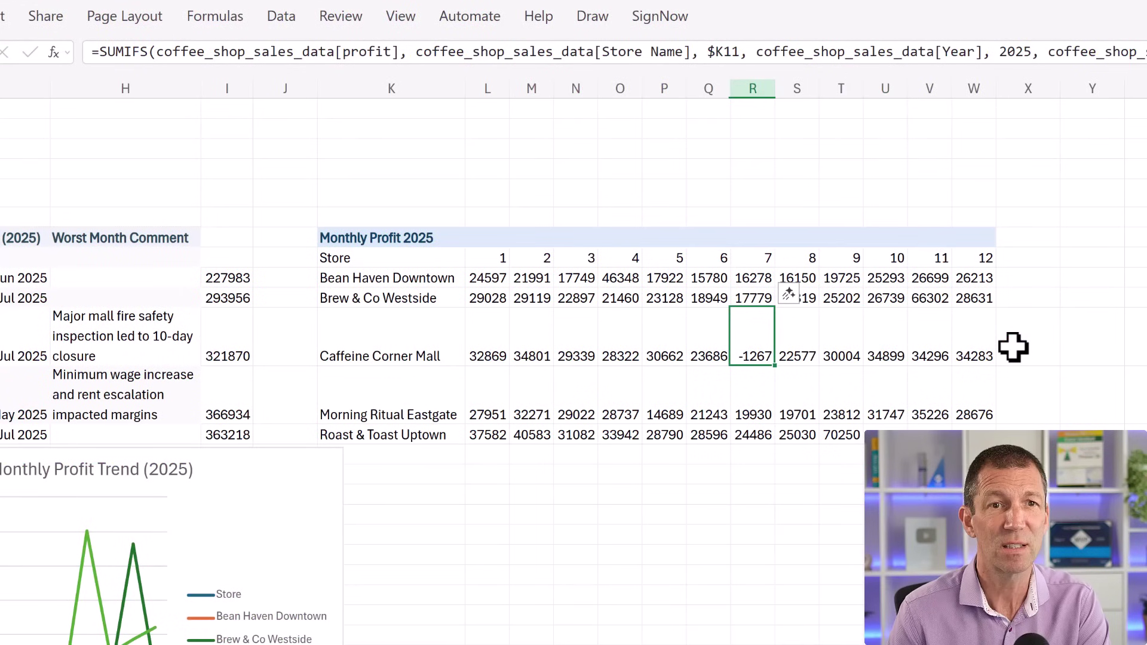
- Review the month headers L8:W8 and the SUMIFS formula in M10, highlighting its hardcoded year 2025, and leave it unchanged
{"action": "left_click", "coordinate": [507, 256]}
{"action": "left_click_drag", "start_coordinate": [507, 256], "coordinate": [964, 256]}
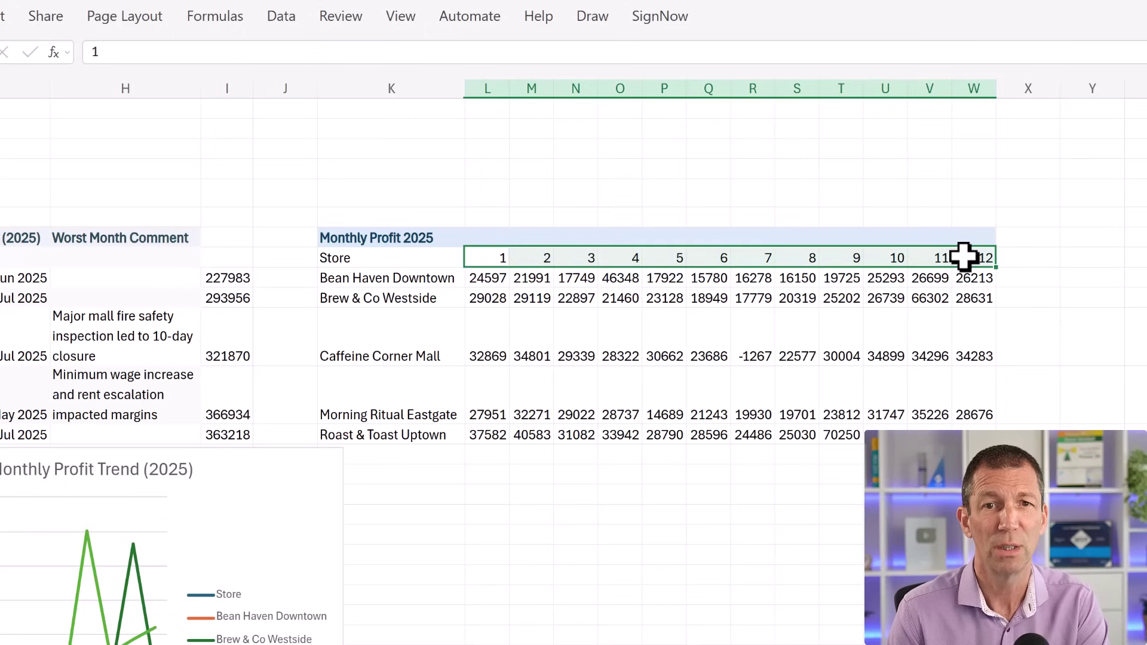
{"action": "left_click", "coordinate": [539, 297]}
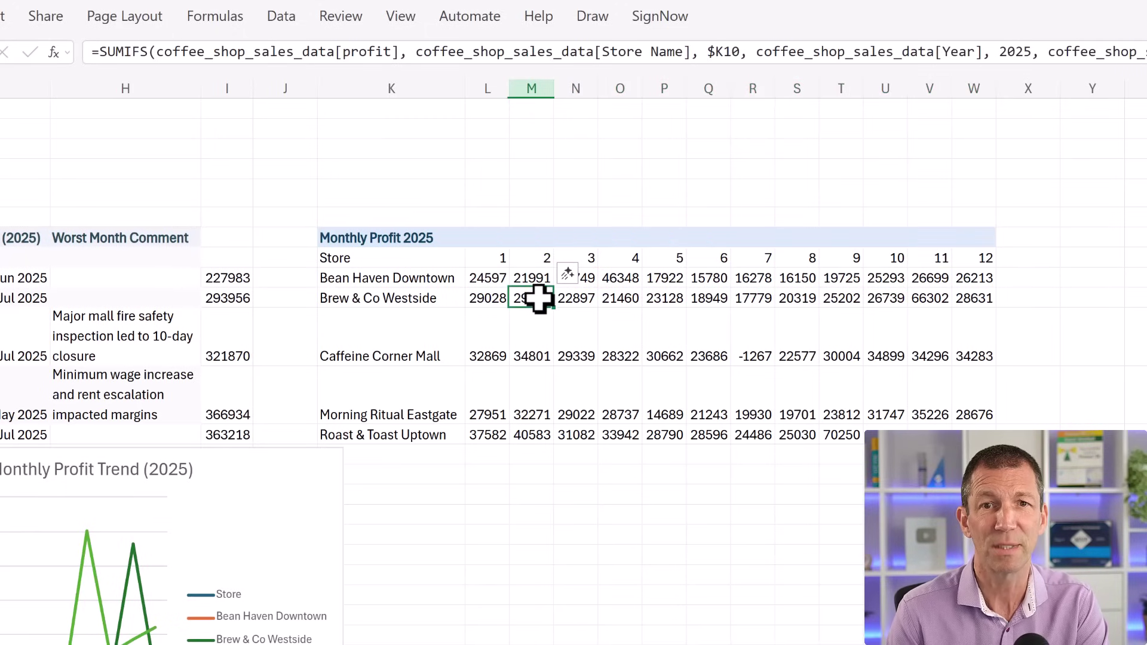
{"action": "left_click", "coordinate": [1016, 52]}
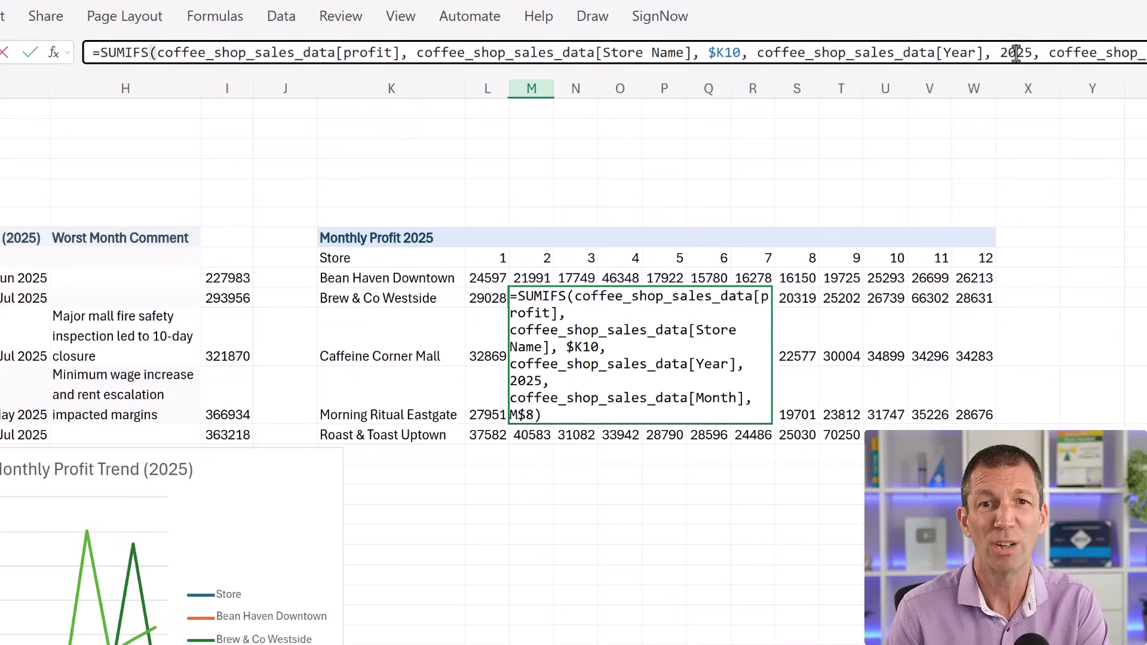
{"action": "double_click", "coordinate": [1017, 53]}
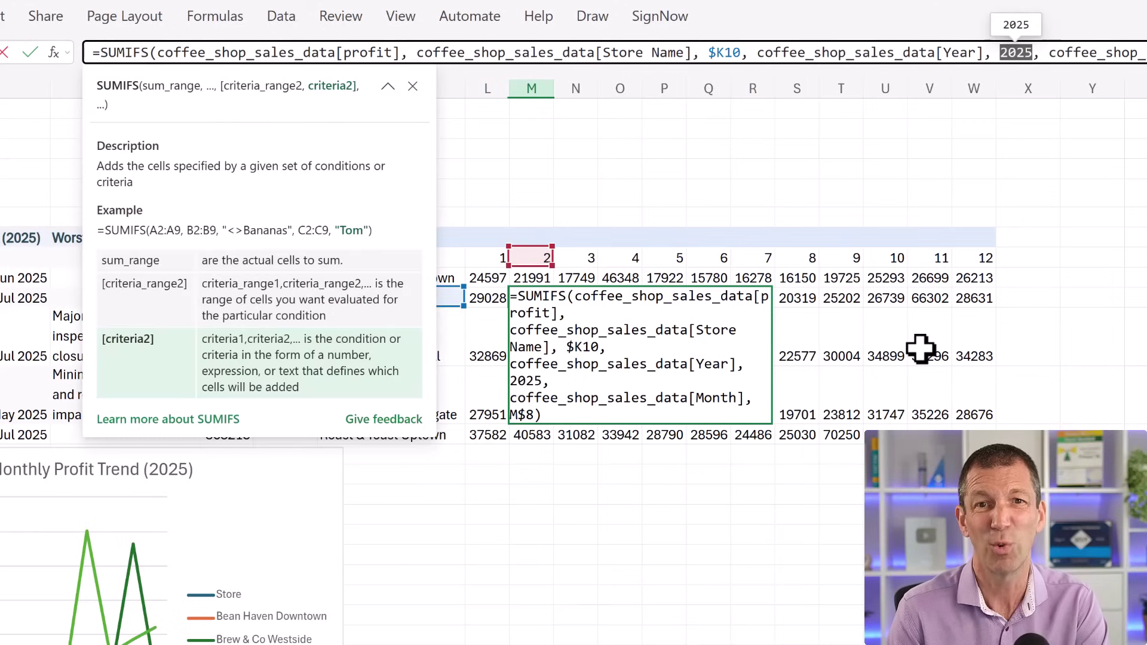
{"action": "key", "text": "Escape"}
{"action": "key", "text": "Escape"}
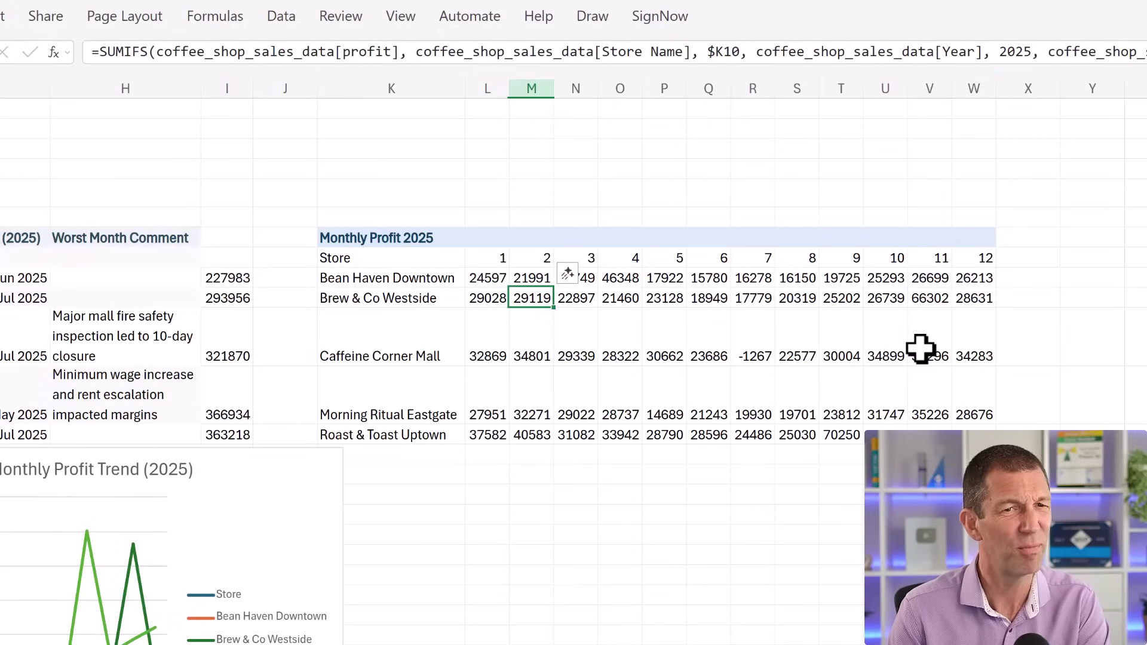
- Inspect the formulas in the Year and Month columns of the coffee shop sales data table, leaving both unchanged
{"action": "key", "text": "ctrl+Page_Up"}
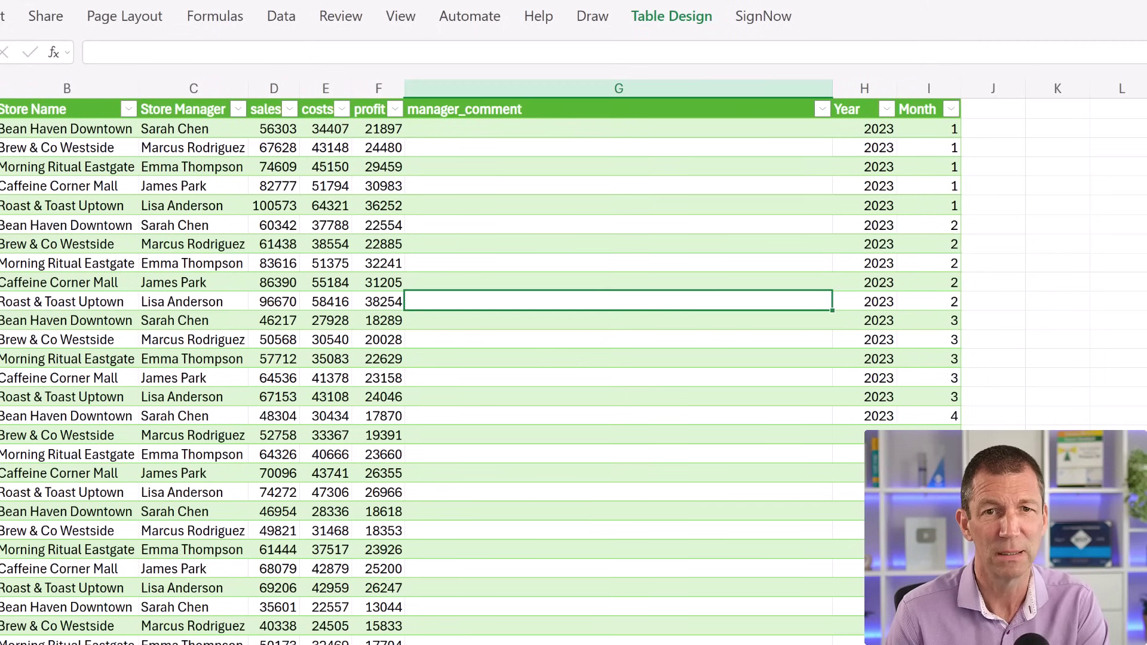
{"action": "left_click", "coordinate": [863, 146]}
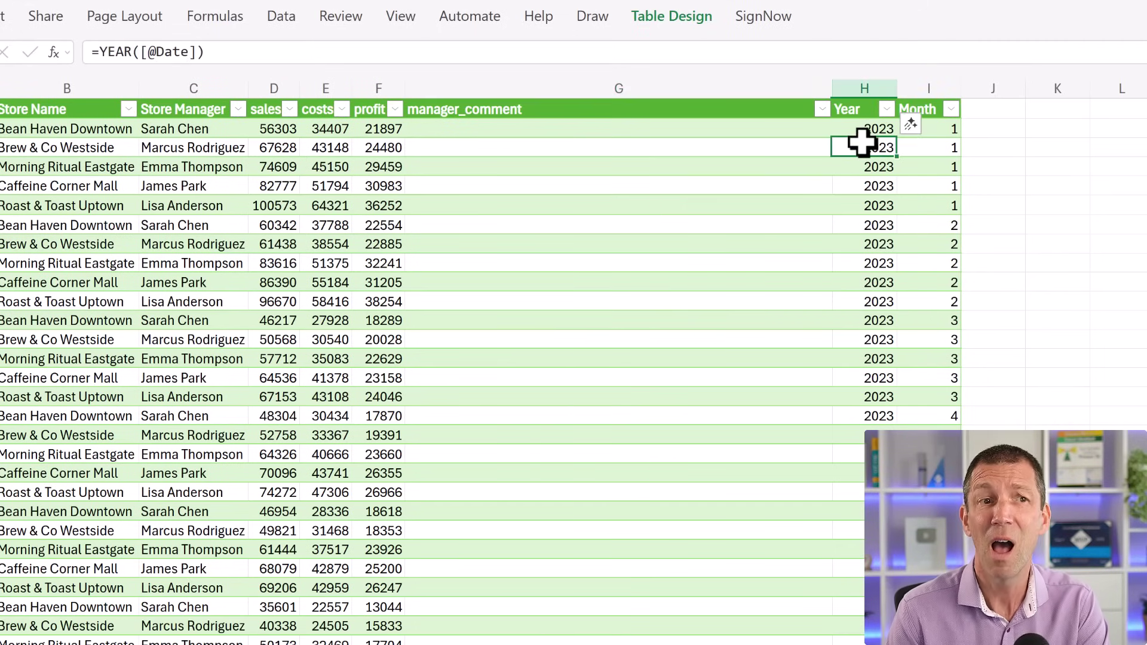
{"action": "double_click", "coordinate": [868, 146]}
{"action": "key", "text": "Escape"}
{"action": "double_click", "coordinate": [947, 146]}
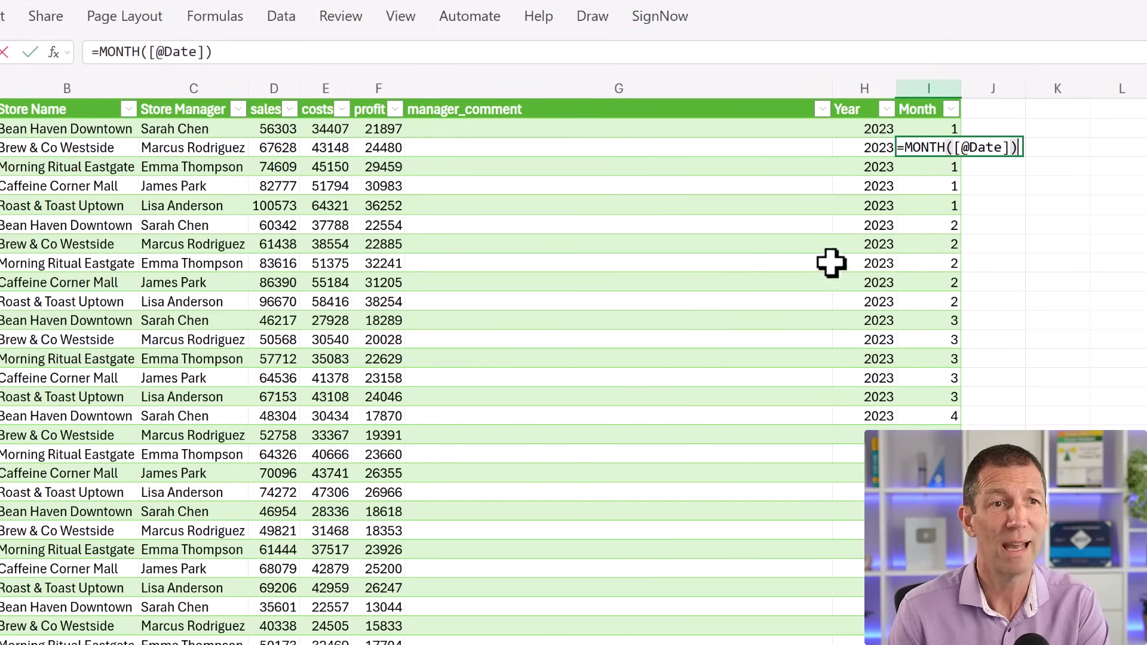
{"action": "key", "text": "Escape"}
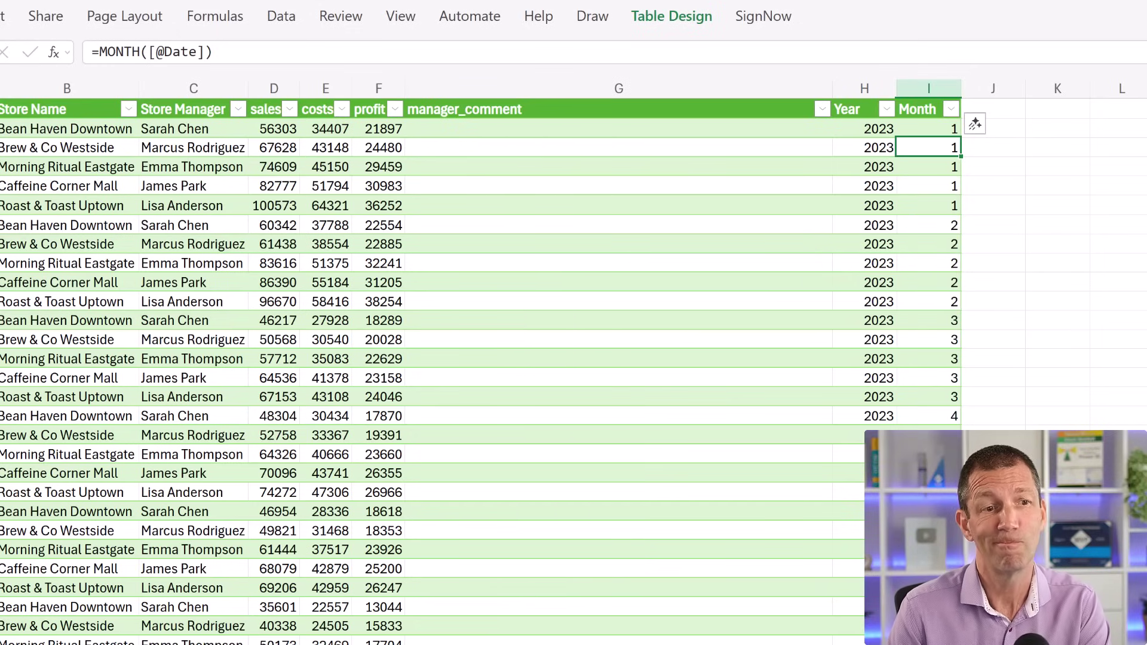
- Return to the Dashboard sheet and review its two charts, KPI summary and Bean Haven Downtown's Worst Month (2025) formula
{"action": "key", "text": "ctrl+Page_Down"}
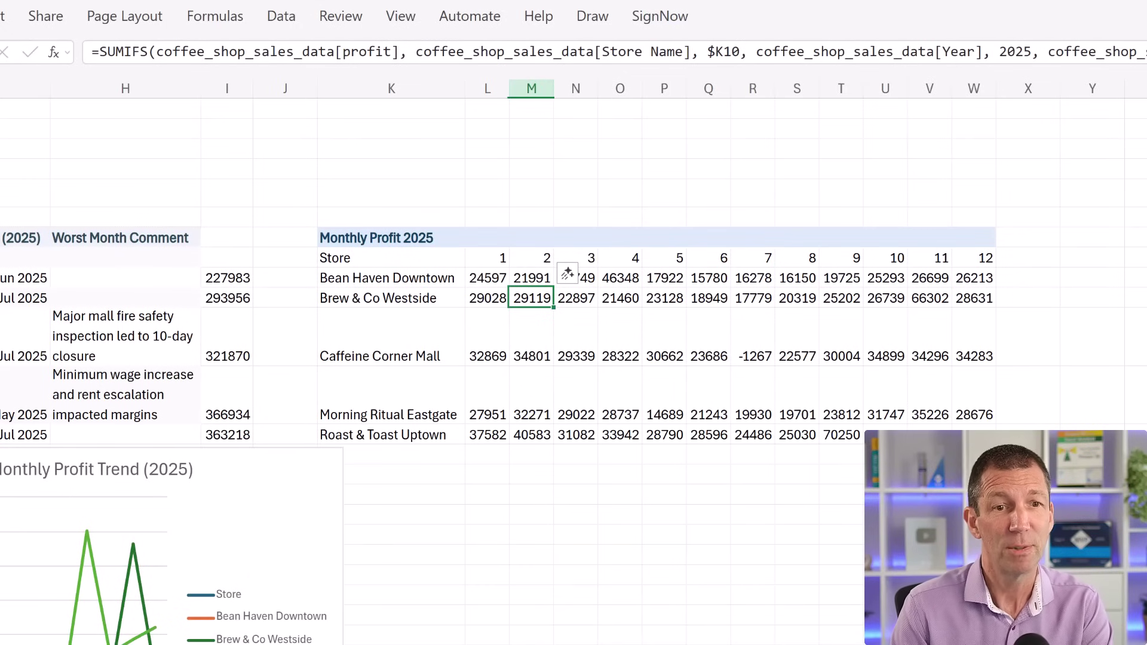
{"action": "scroll", "coordinate": [574, 359], "scroll_direction": "left", "scroll_amount": 5}
{"action": "scroll", "coordinate": [573, 358], "scroll_direction": "up", "scroll_amount": 5}
{"action": "scroll", "coordinate": [574, 358], "scroll_direction": "down", "scroll_amount": 5}
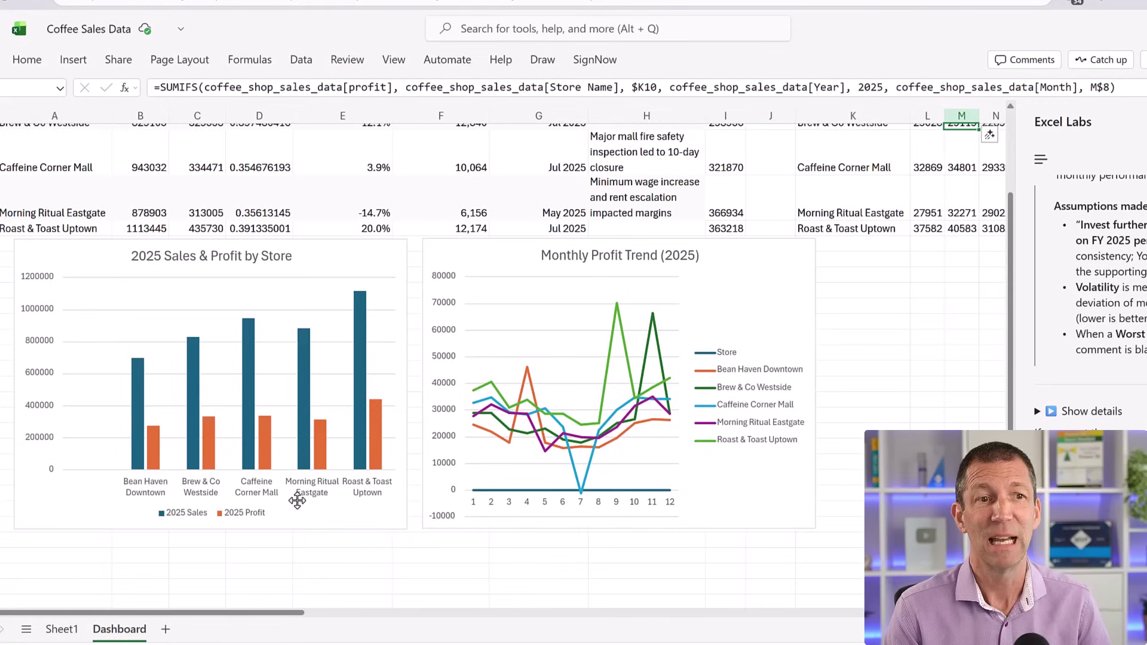
{"action": "scroll", "coordinate": [291, 509], "scroll_direction": "up", "scroll_amount": 2}
{"action": "mouse_move", "coordinate": [299, 507]}
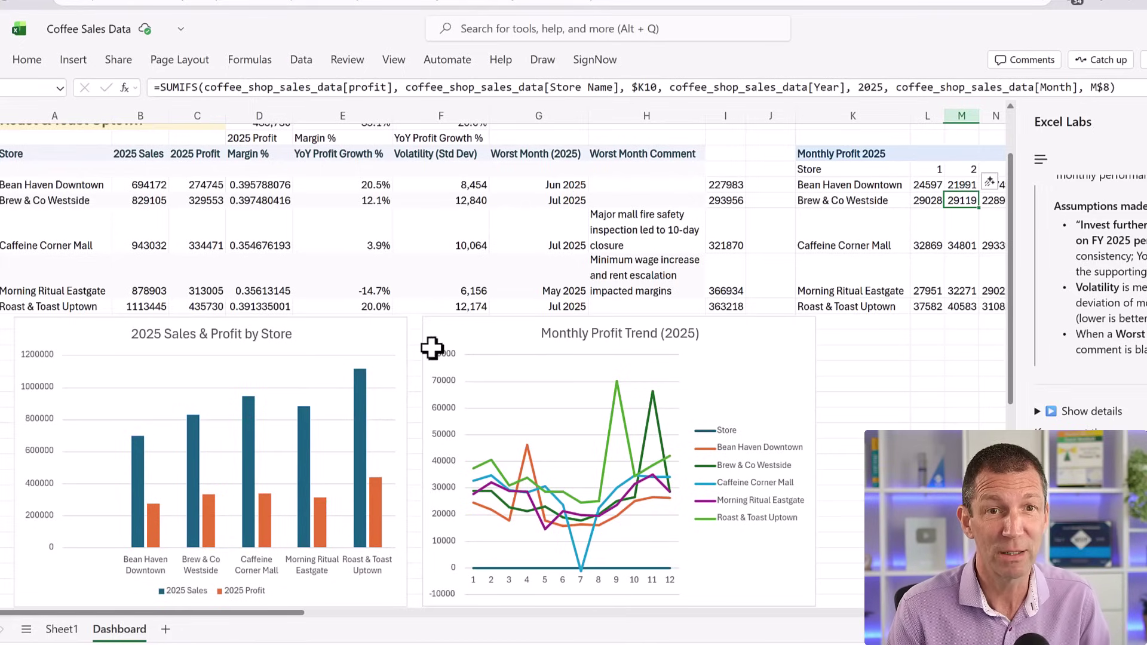
{"action": "left_click", "coordinate": [566, 185]}
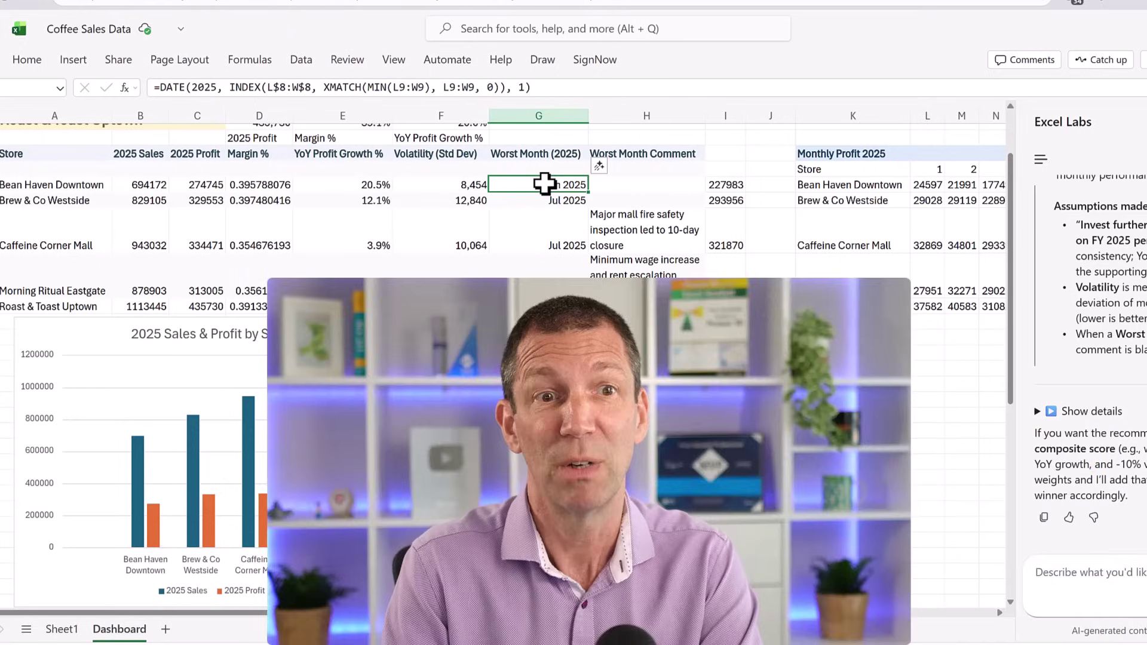
{"action": "scroll", "coordinate": [544, 184], "scroll_direction": "up", "scroll_amount": 3}
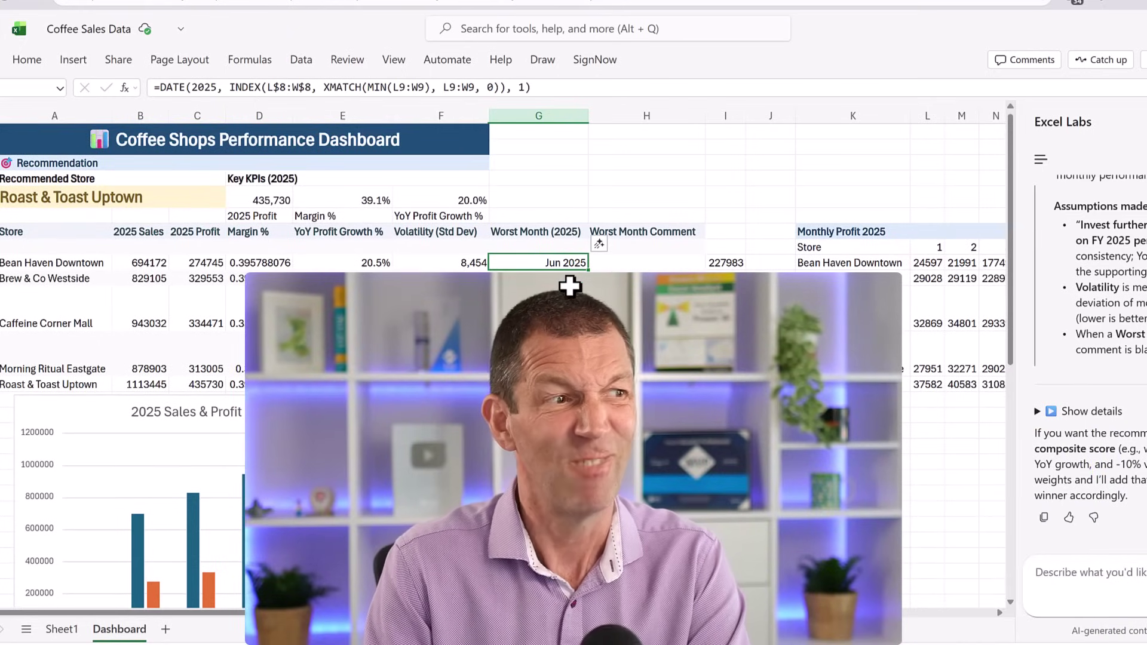